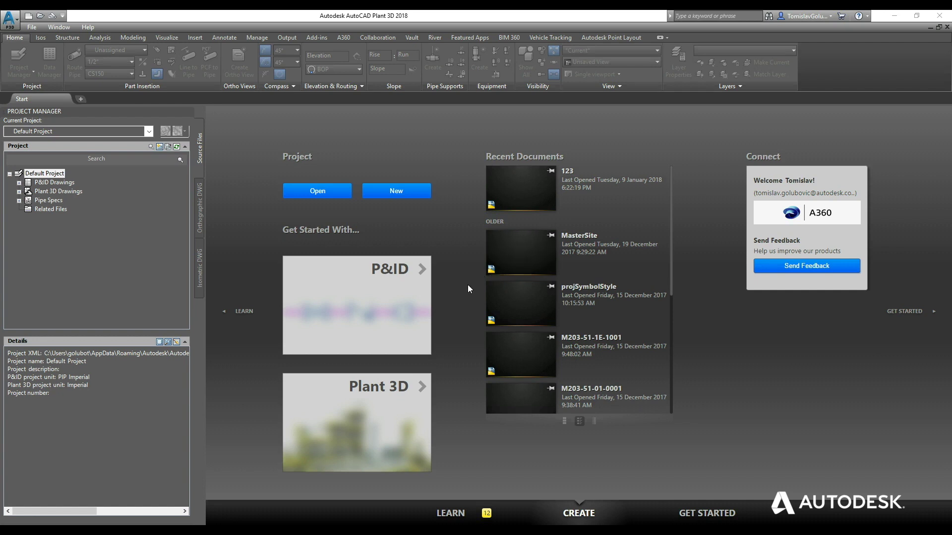
Start a new project named _YouTubeSeries with the description "Demo Project for YouTube".
left_click(400, 193)
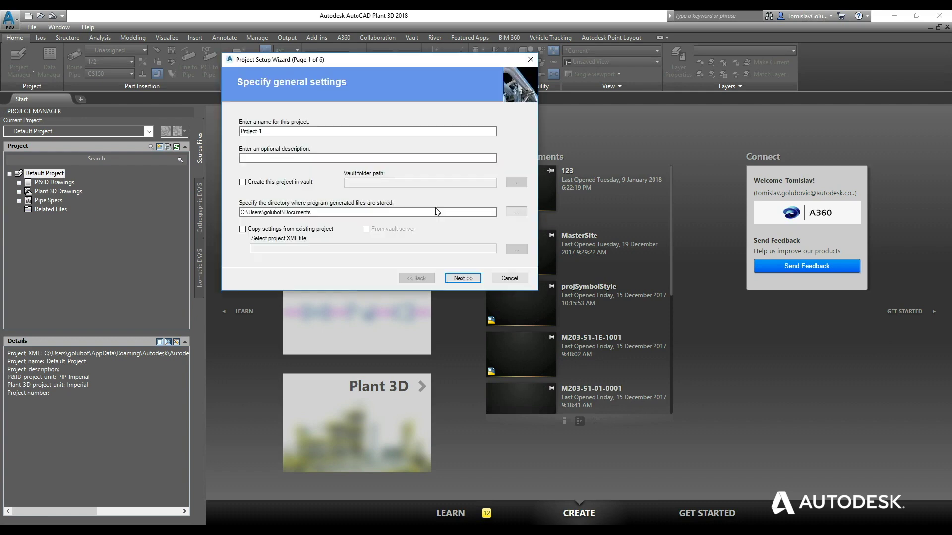
left_click_drag(395, 64, 563, 224)
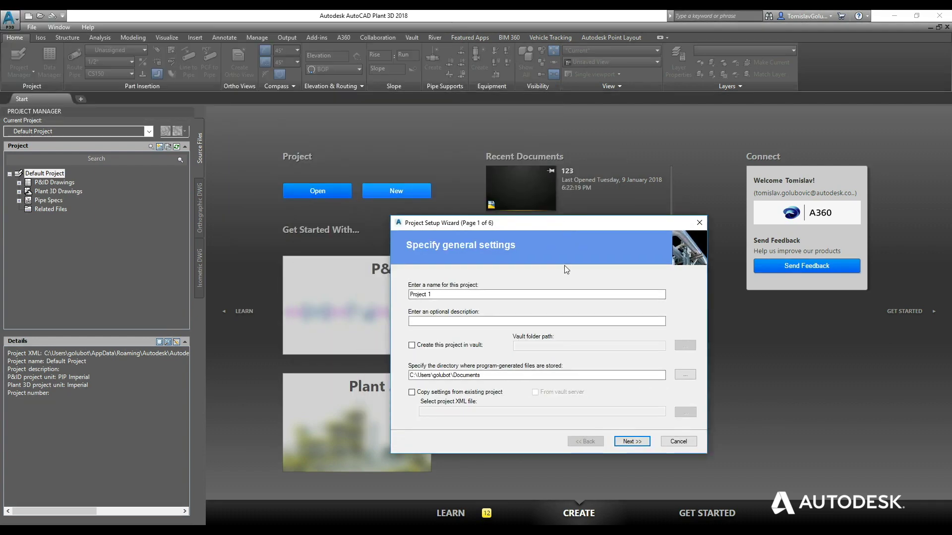
left_click_drag(466, 295, 409, 294)
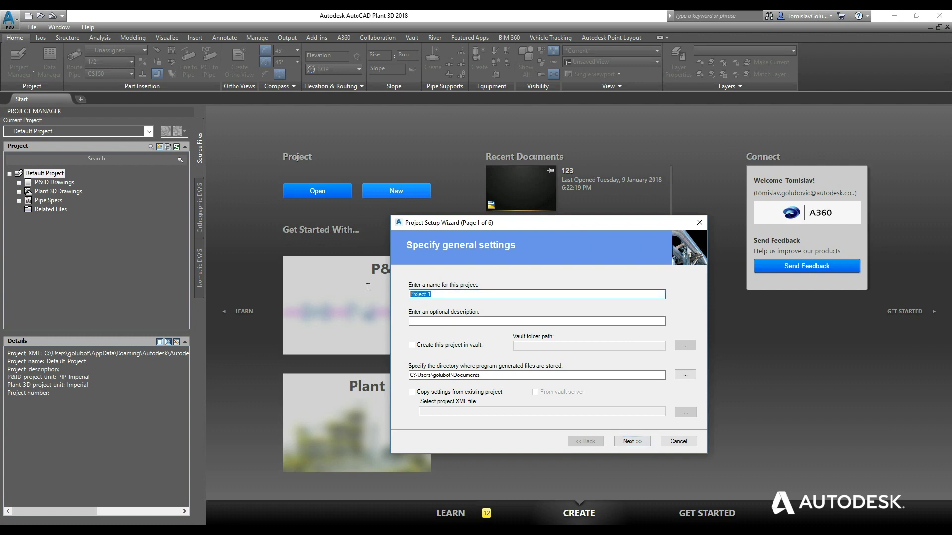
type("_YouTubeSeries")
left_click(495, 321)
type("D")
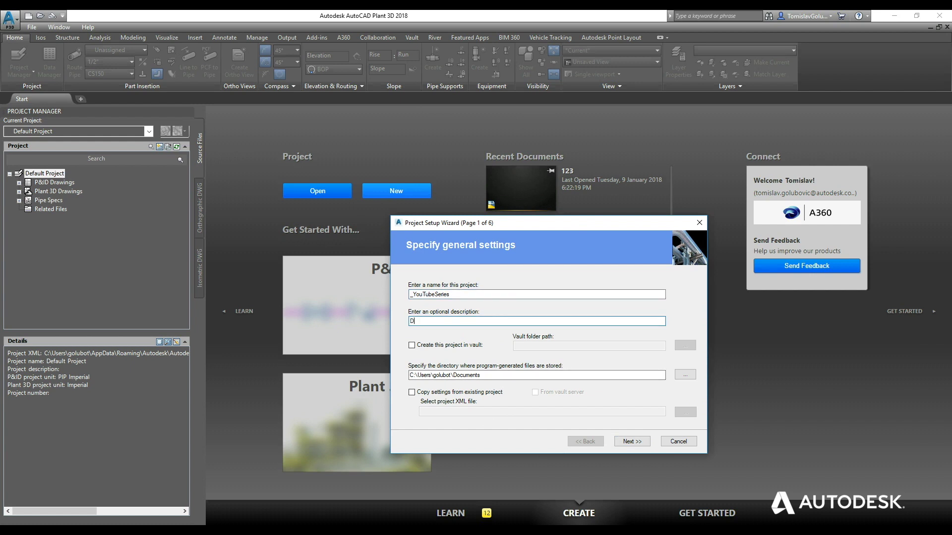
type("emo Project for YouTube")
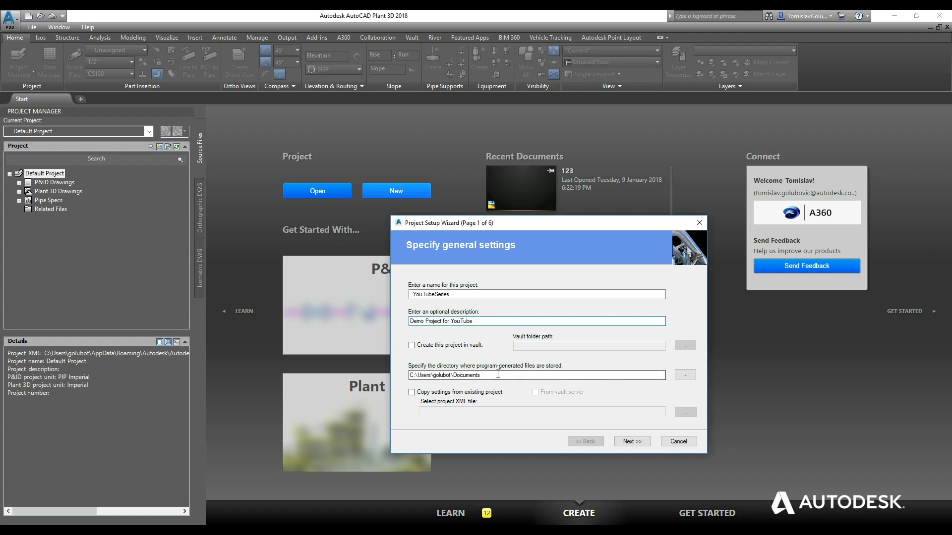
Set the directory for program-generated files to D:\_PlantProjects and continue to the unit settings.
left_click(684, 374)
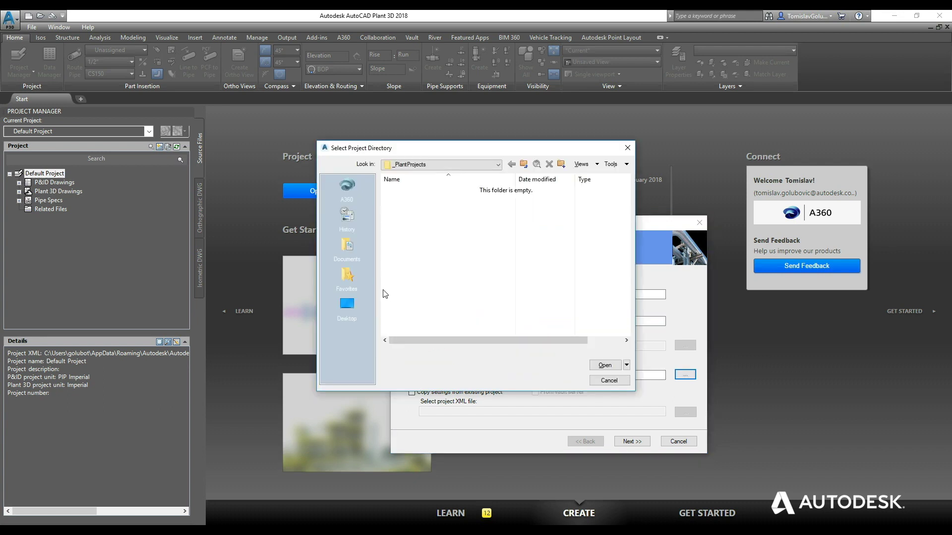
left_click(356, 304)
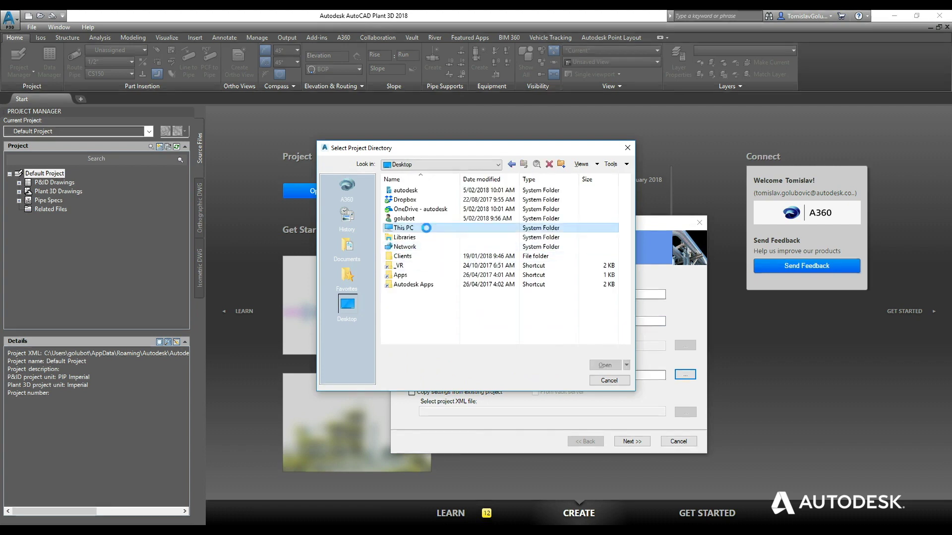
double_click(432, 226)
double_click(433, 331)
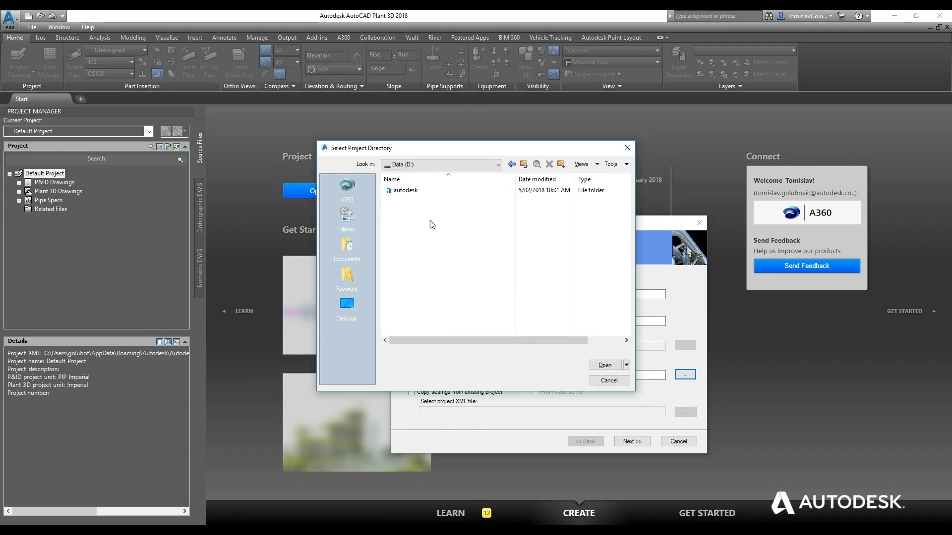
double_click(429, 200)
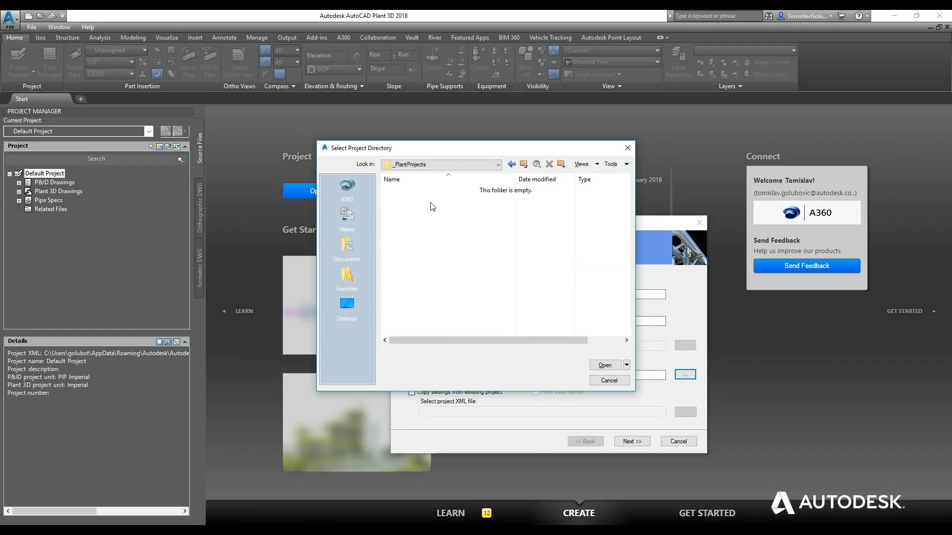
left_click(603, 365)
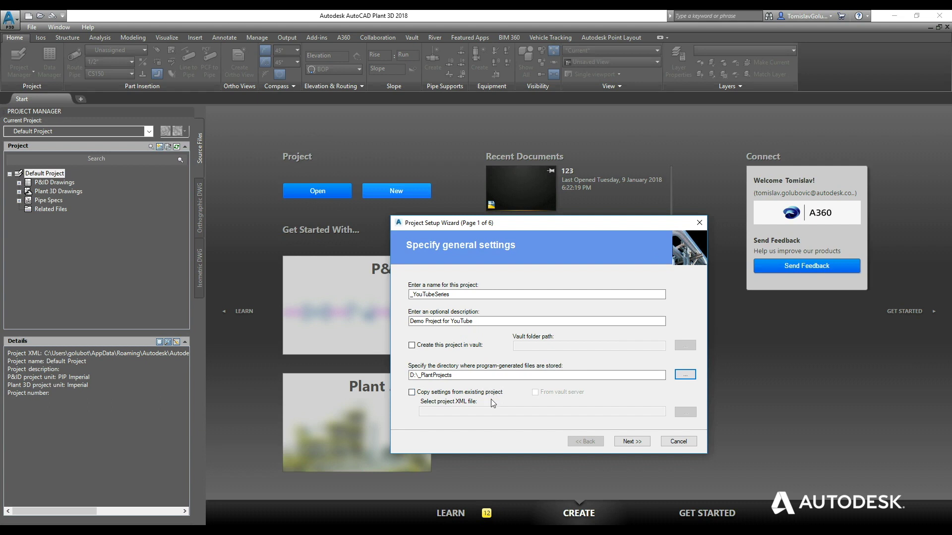
left_click(623, 441)
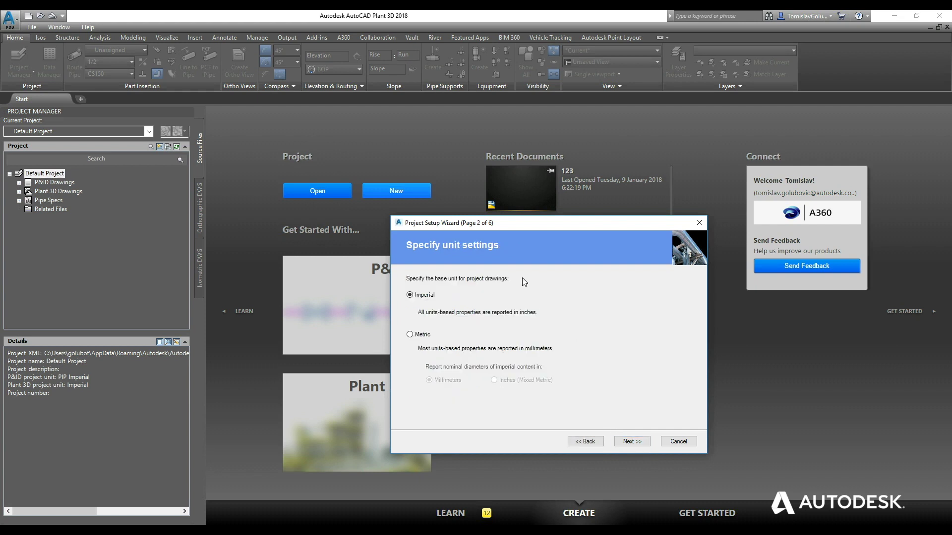
Check which P&ID symbology standards are offered for Imperial base units and return to the unit settings.
left_click(410, 334)
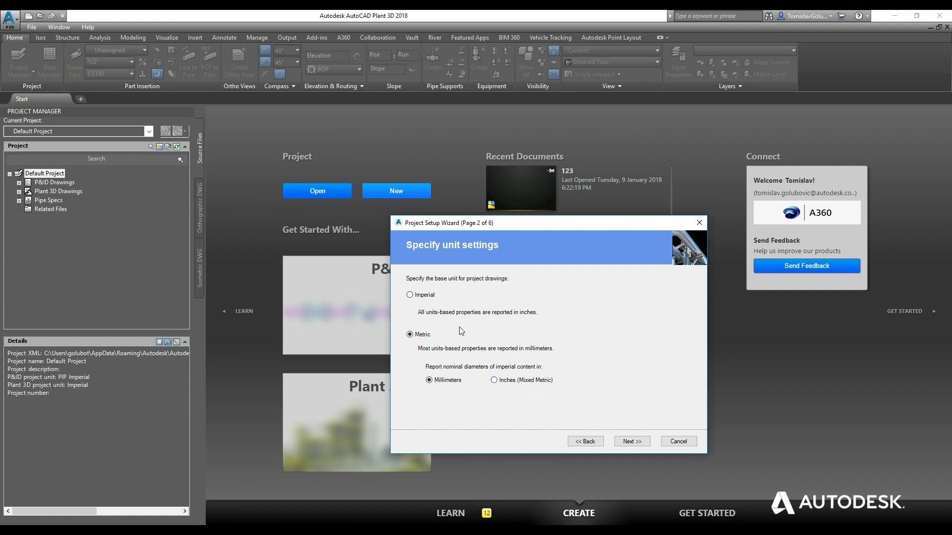
left_click(425, 296)
left_click(631, 441)
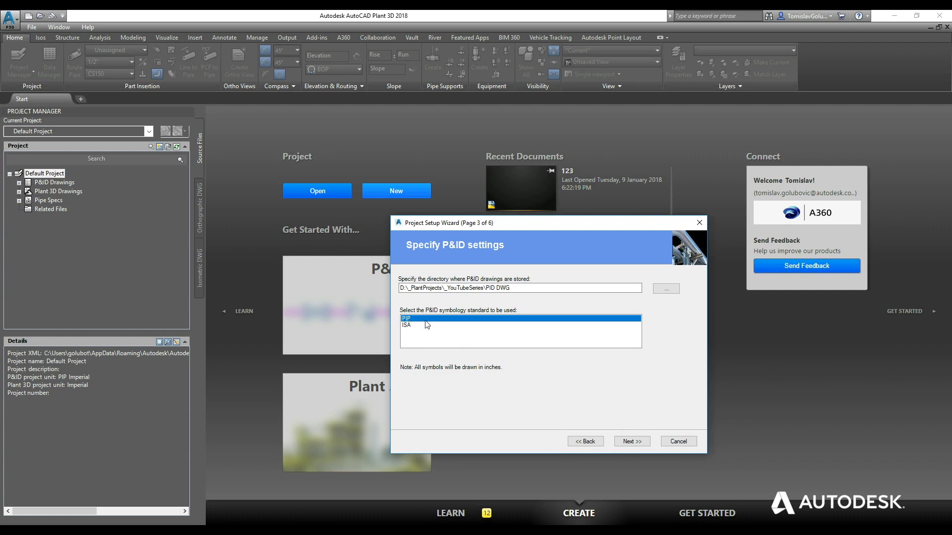
left_click(585, 441)
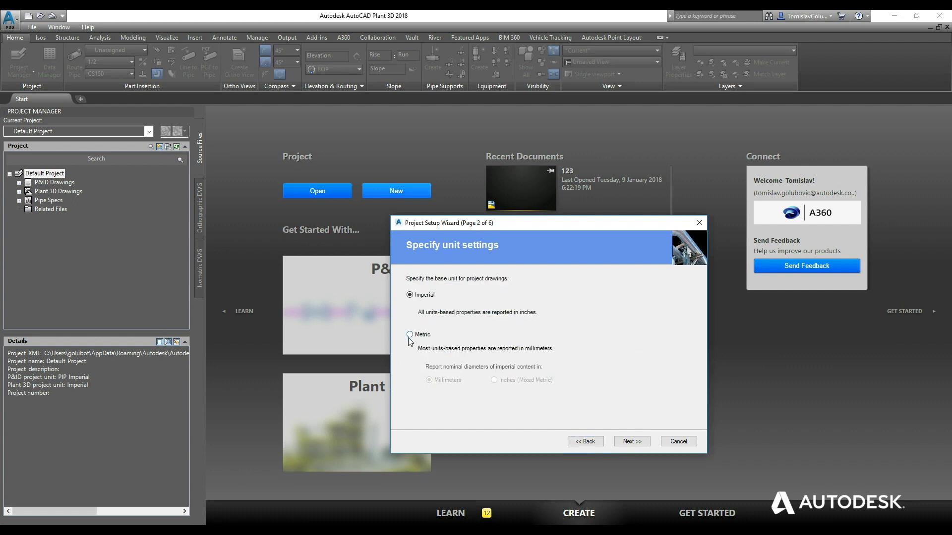
Set the project's base unit to Metric with nominal diameters in millimeters, and accept the PIP symbology standard.
left_click(410, 335)
left_click(631, 441)
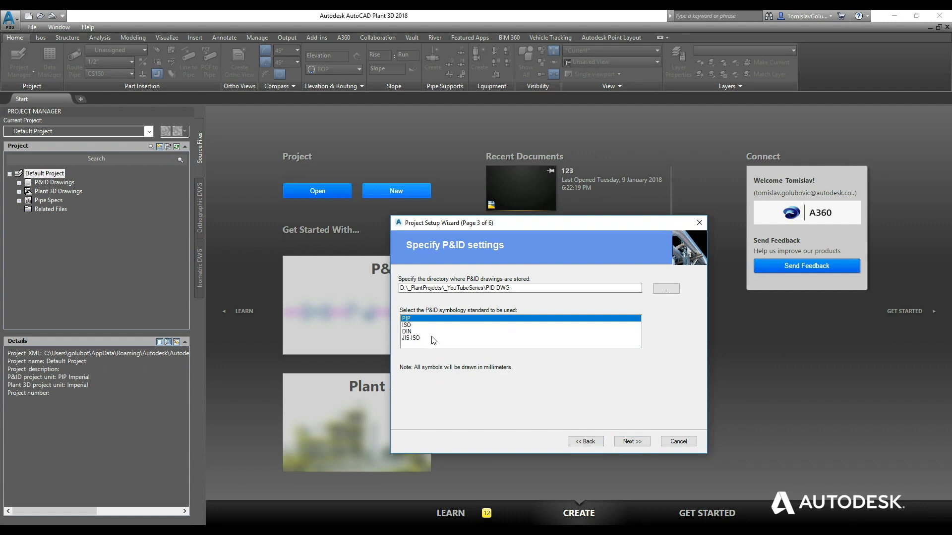
left_click(578, 442)
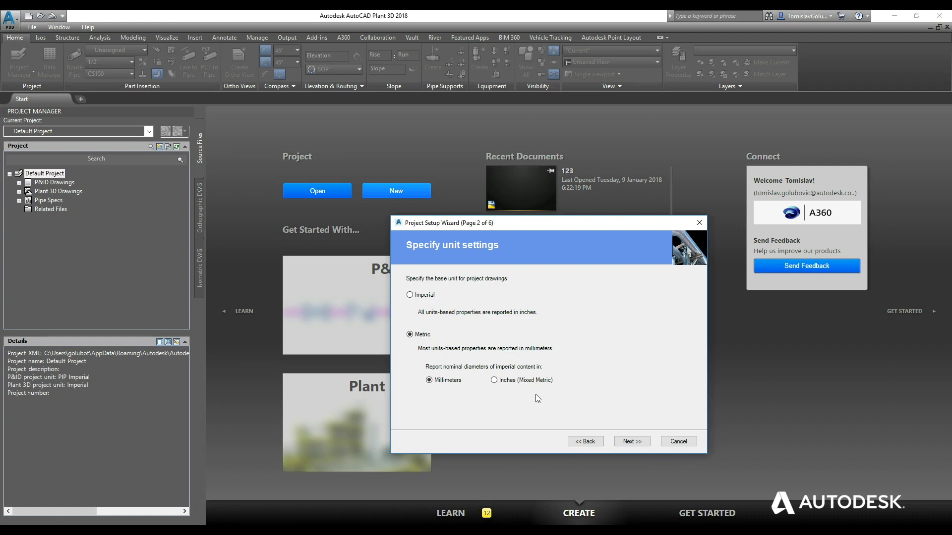
left_click(631, 441)
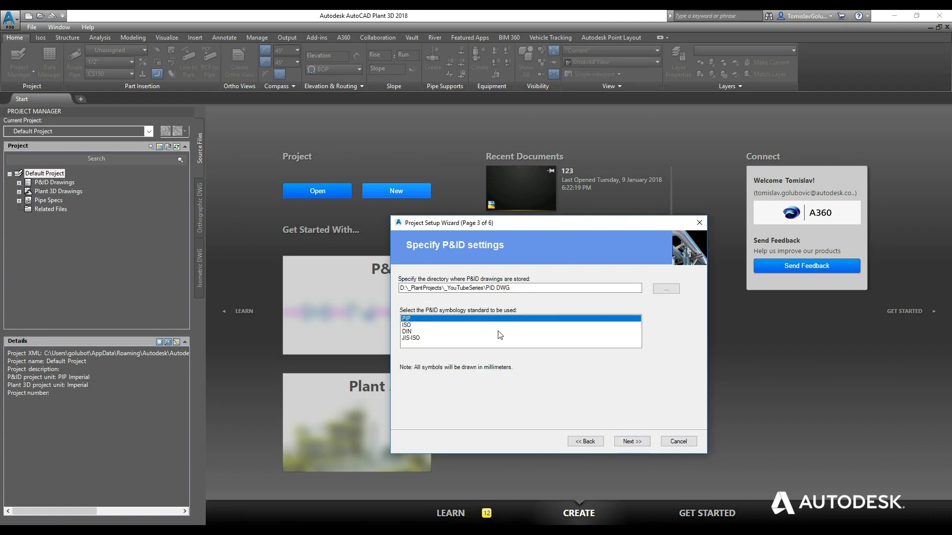
left_click(623, 439)
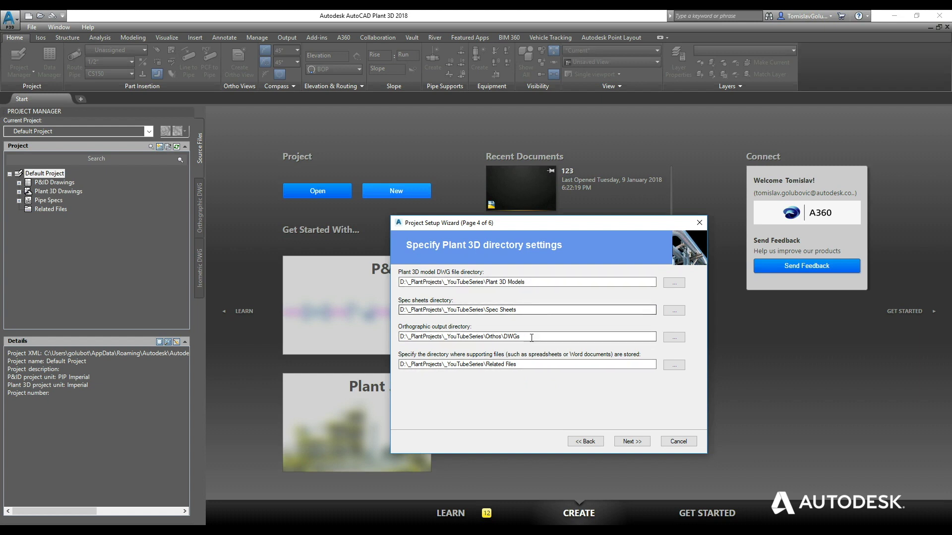
Review and accept the default directories for Plant 3D models, spec sheets, orthographic output and supporting files.
left_click(537, 282)
left_click(534, 309)
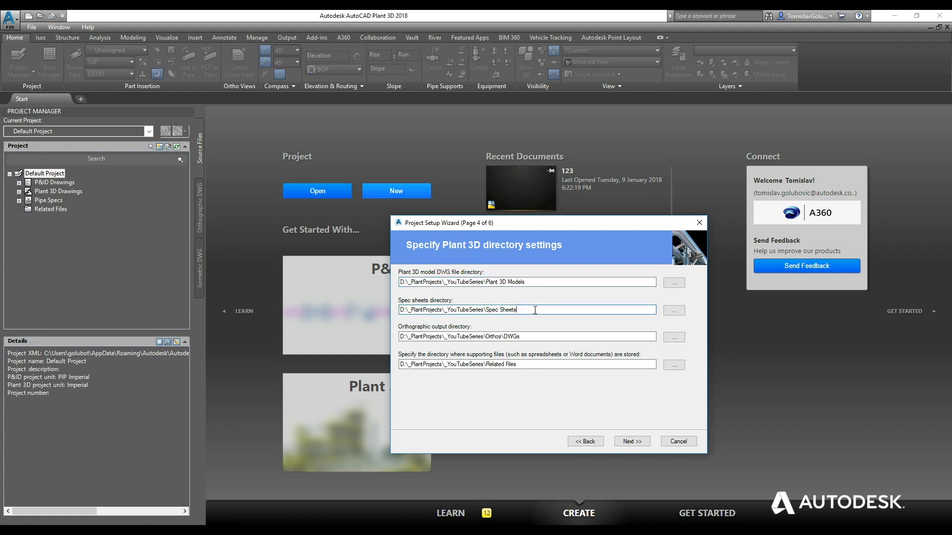
left_click(537, 336)
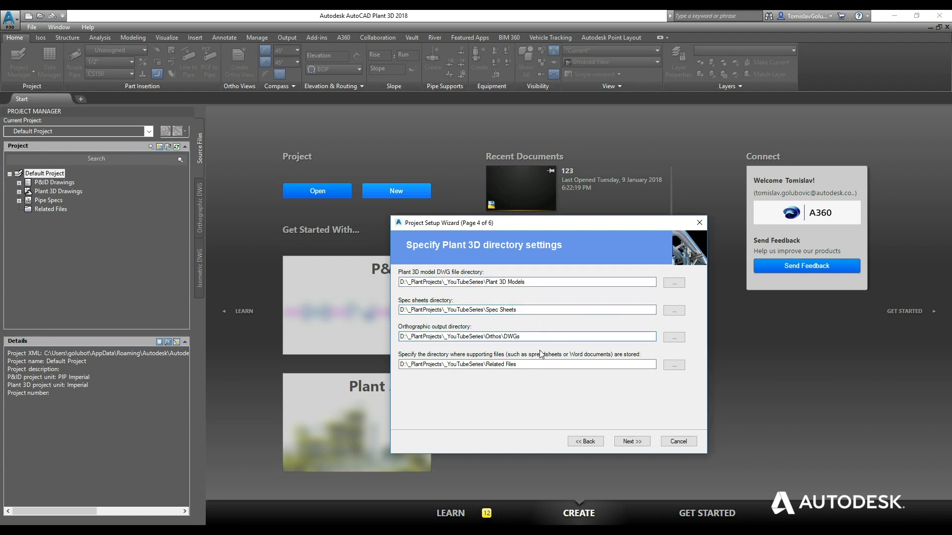
left_click(534, 365)
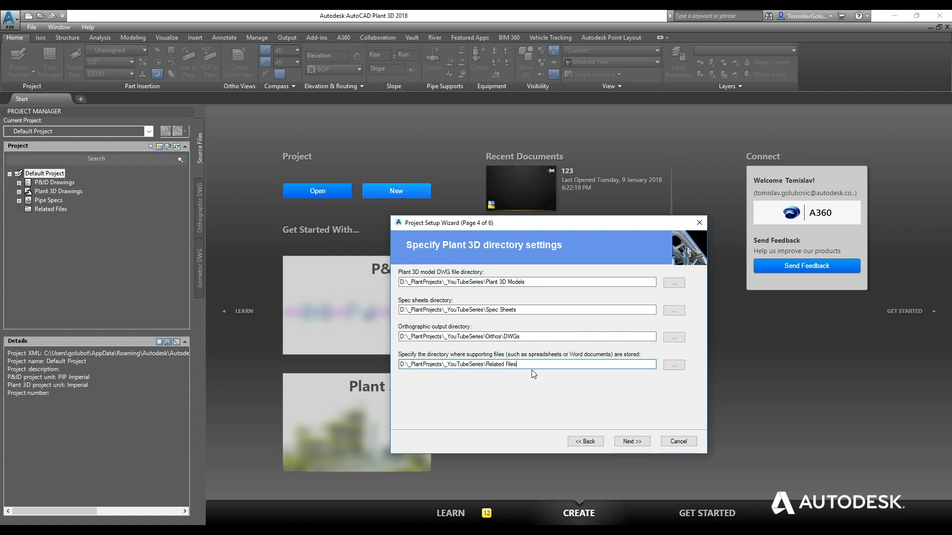
left_click(527, 307)
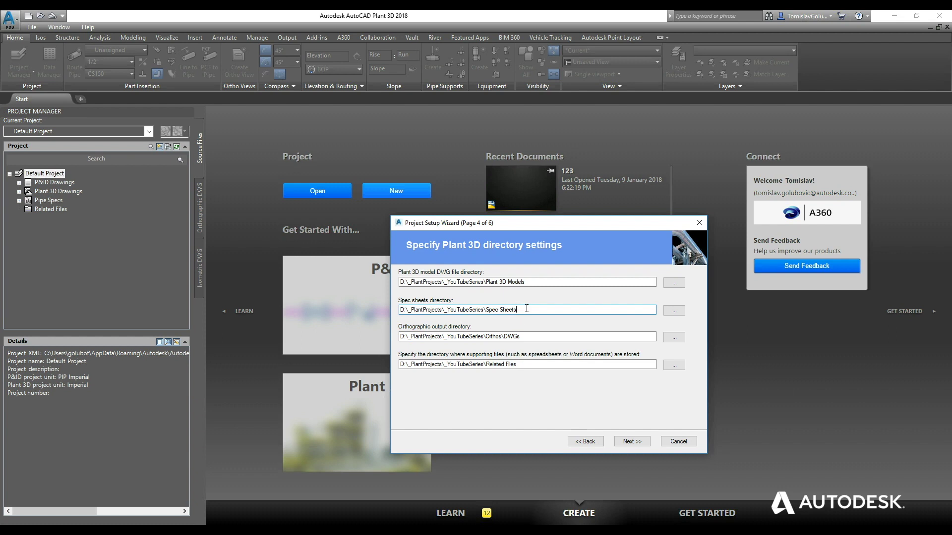
left_click(498, 309)
left_click(626, 442)
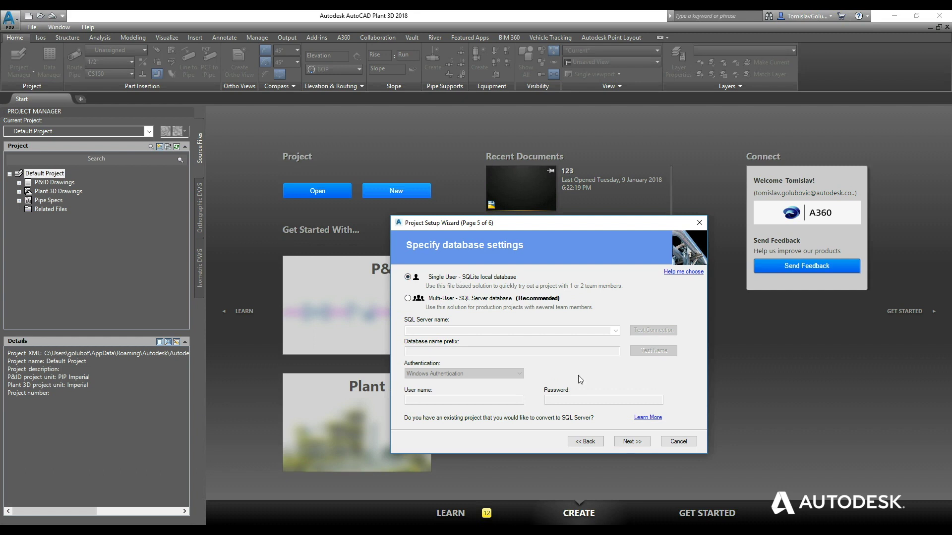
Accept the single-user SQLite local database and create the project with additional project settings opened for editing after creation.
left_click(624, 442)
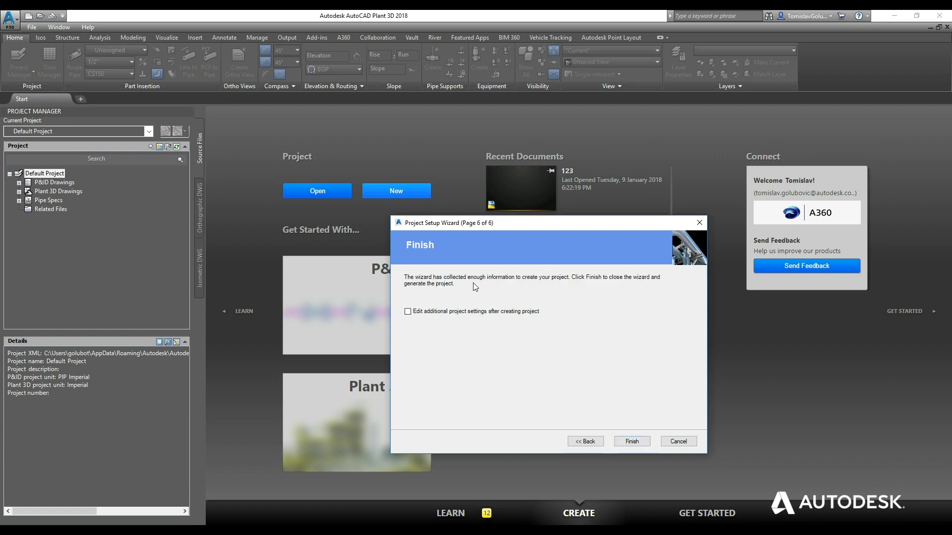
left_click(408, 312)
left_click(623, 443)
In File Explorer, examine the folders and files generated in D:\_PlantProjects\_YouTubeSeries, and close the window when done.
key("super+e")
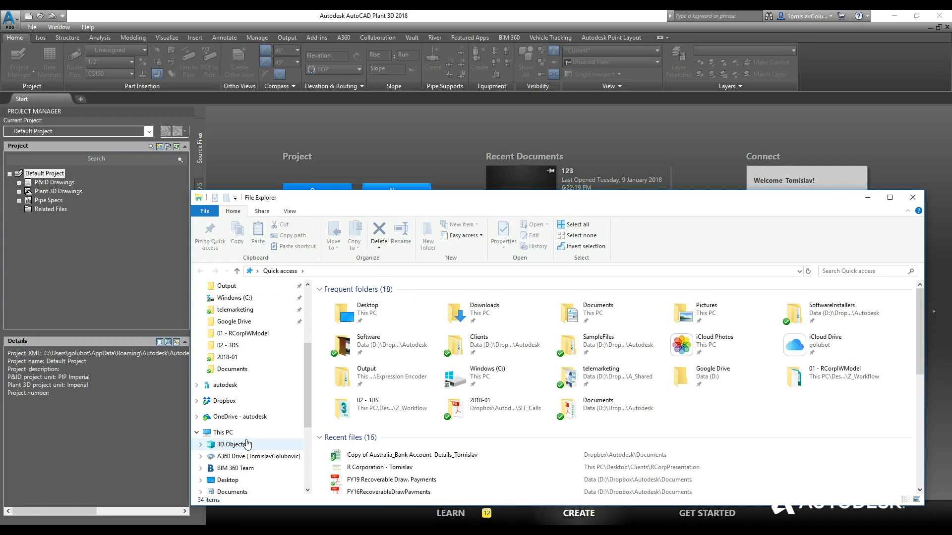
scroll(248, 426, "down", 4)
left_click(228, 444)
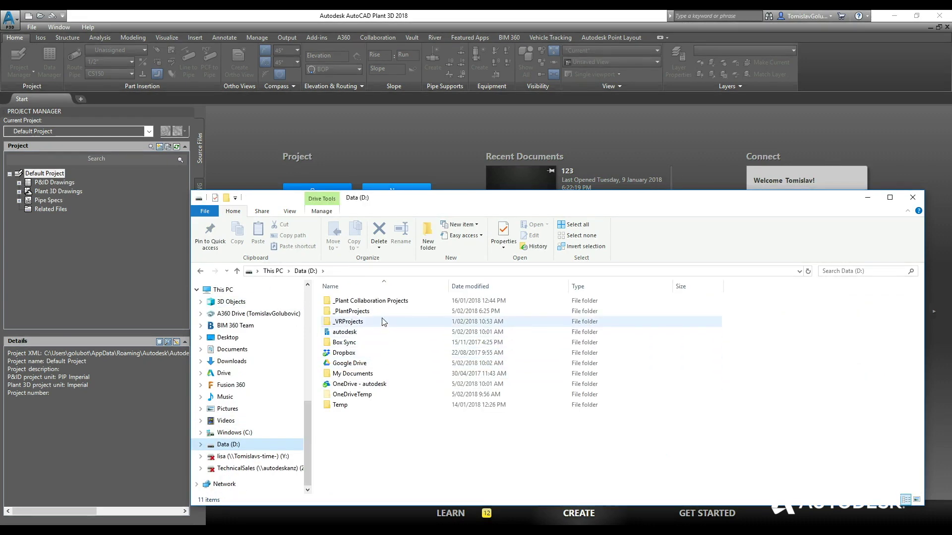
double_click(353, 310)
left_click(358, 306)
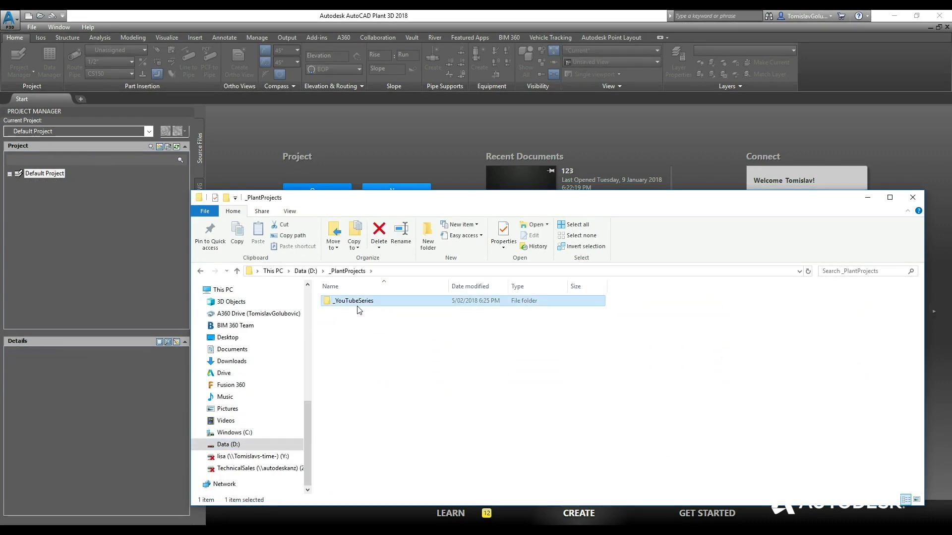
double_click(358, 303)
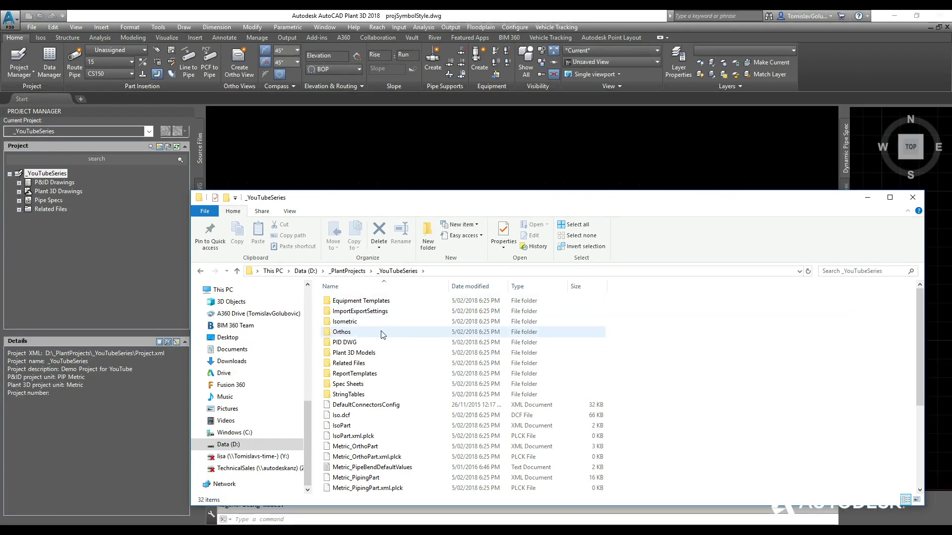
scroll(382, 411, "down", 5)
scroll(379, 391, "up", 5)
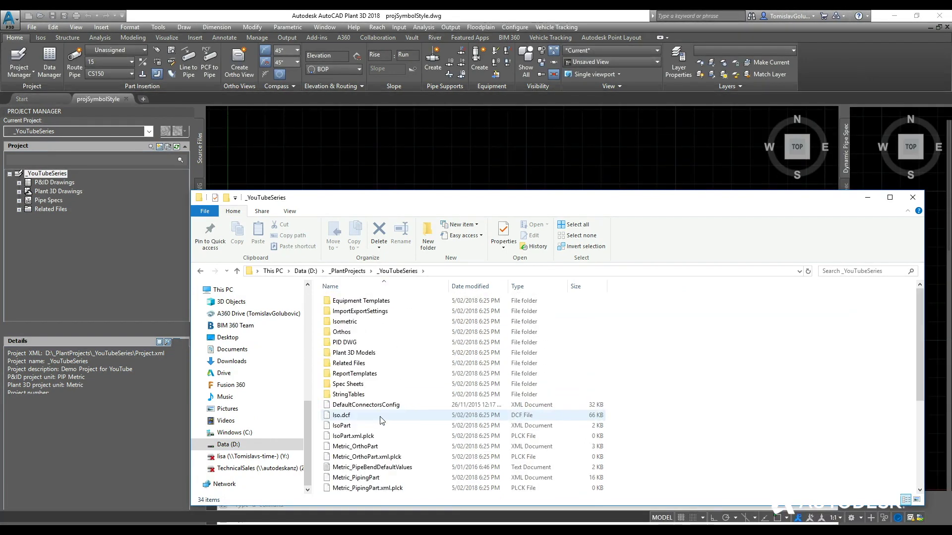
left_click(911, 198)
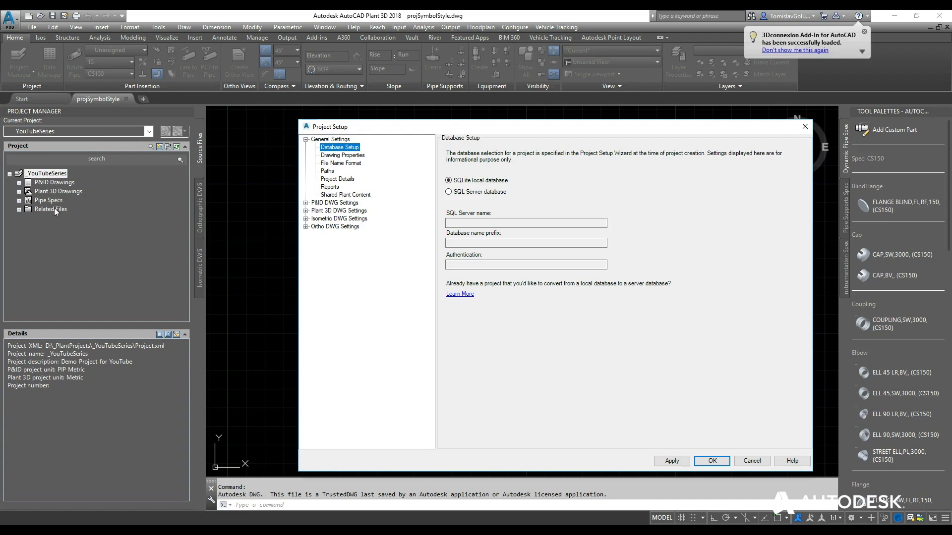
Examine the project's Database Setup under the general settings, and open its Drawing Properties.
left_click_drag(507, 132, 535, 155)
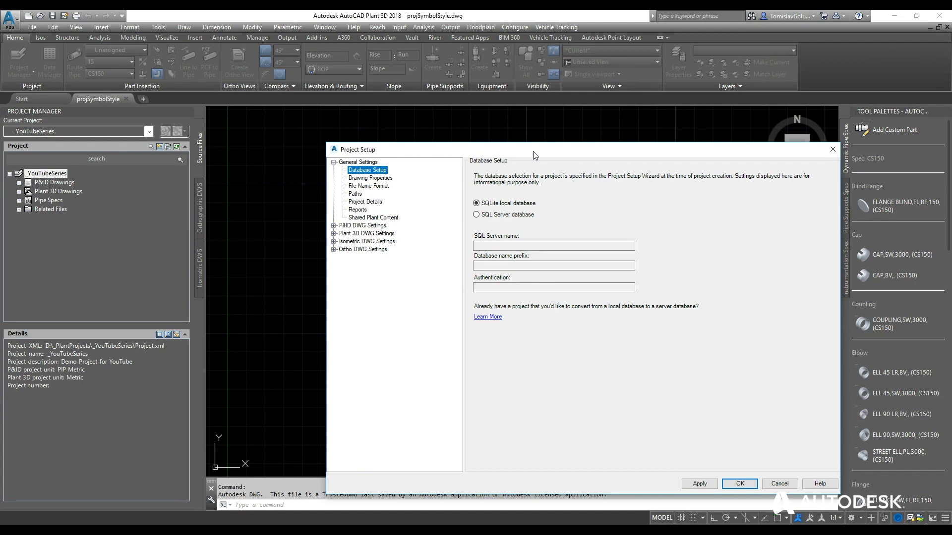
left_click(372, 164)
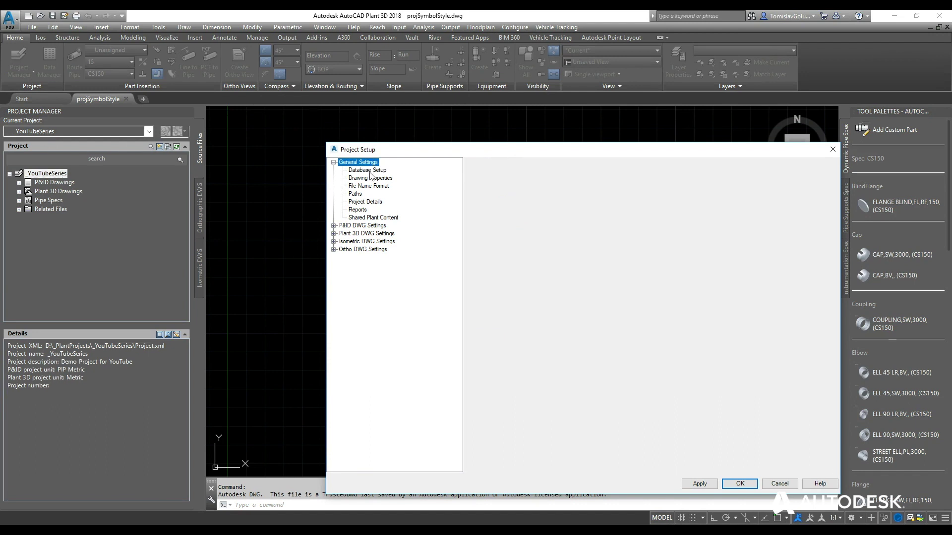
left_click(372, 171)
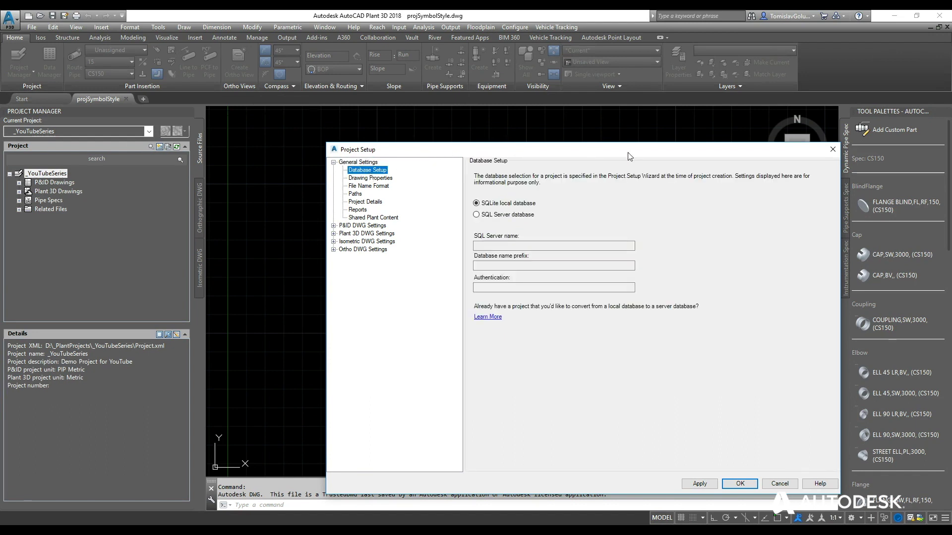
left_click_drag(627, 153, 658, 119)
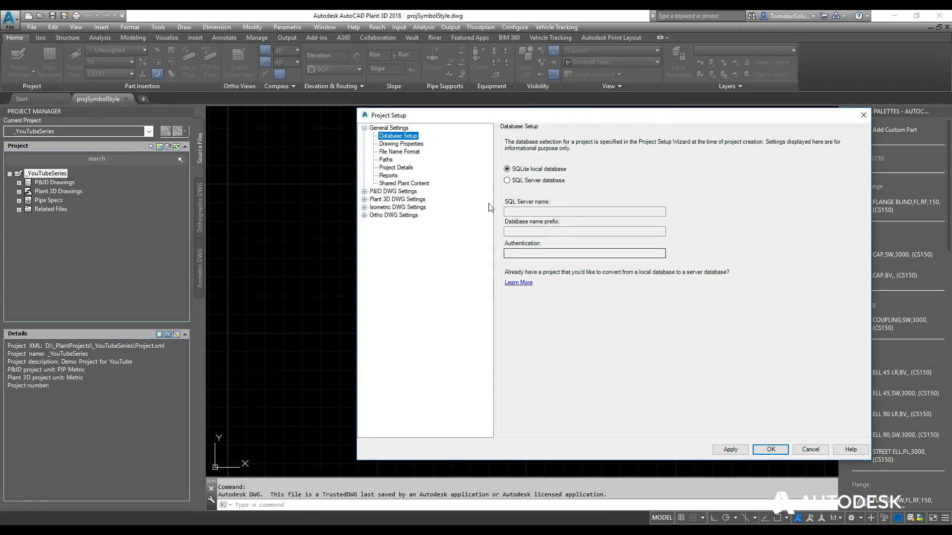
left_click(416, 145)
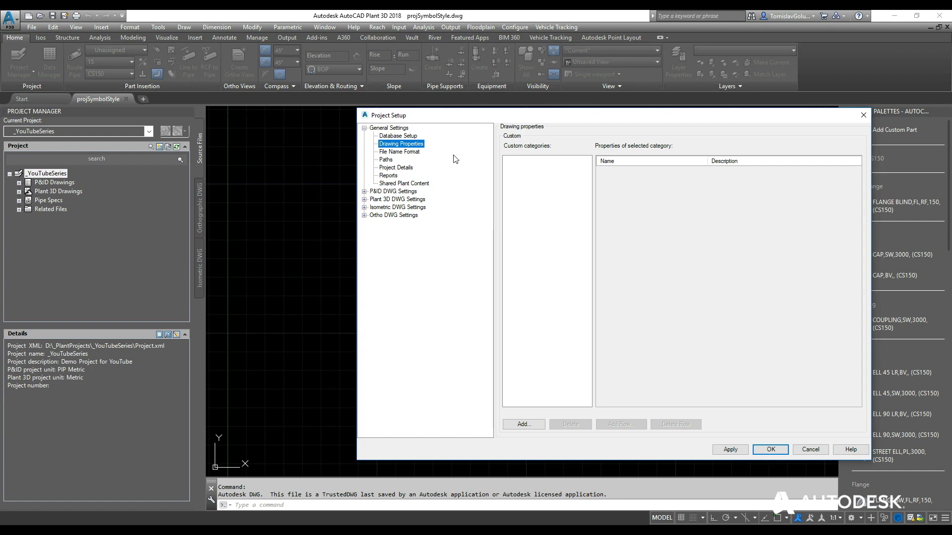
Try a file name format field named Area, type String, length 3, with a "-" delimiter, and remove the field.
left_click(415, 153)
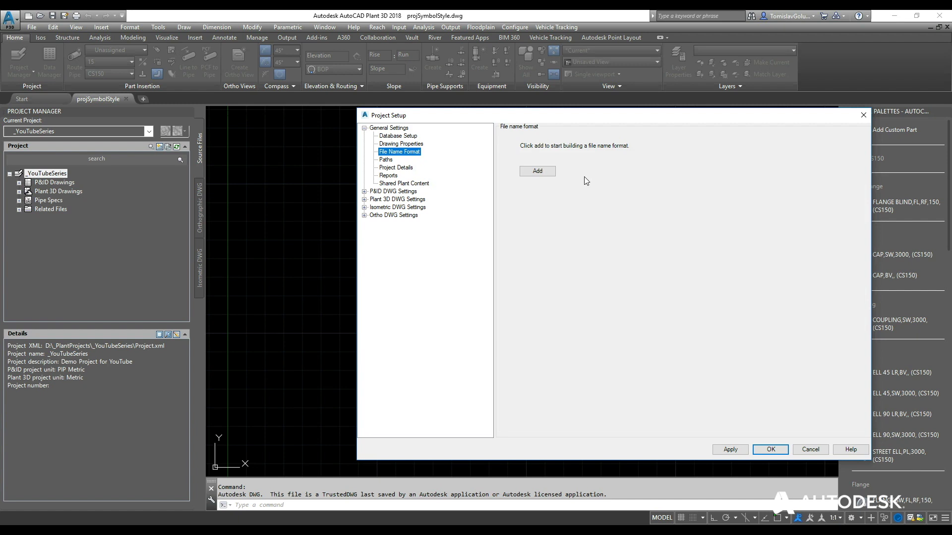
left_click(527, 173)
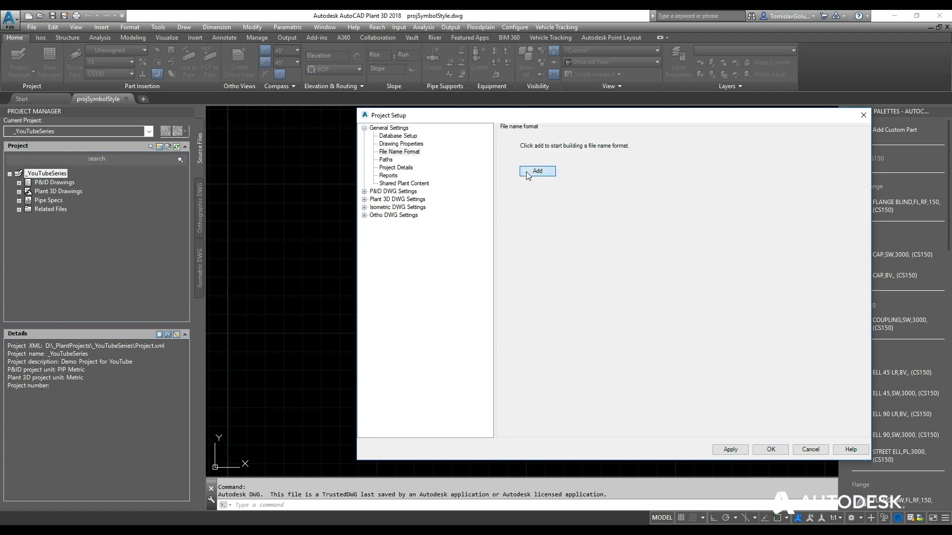
type("Area")
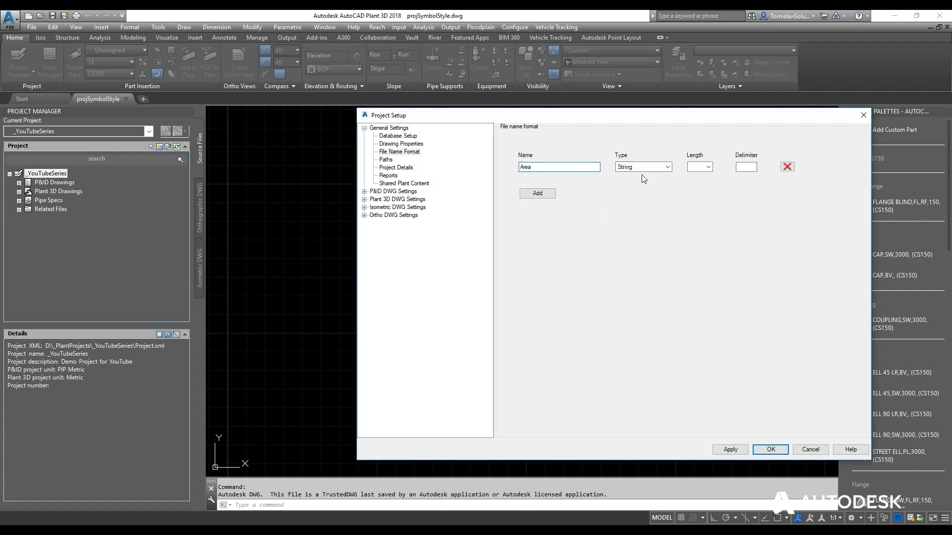
left_click(667, 167)
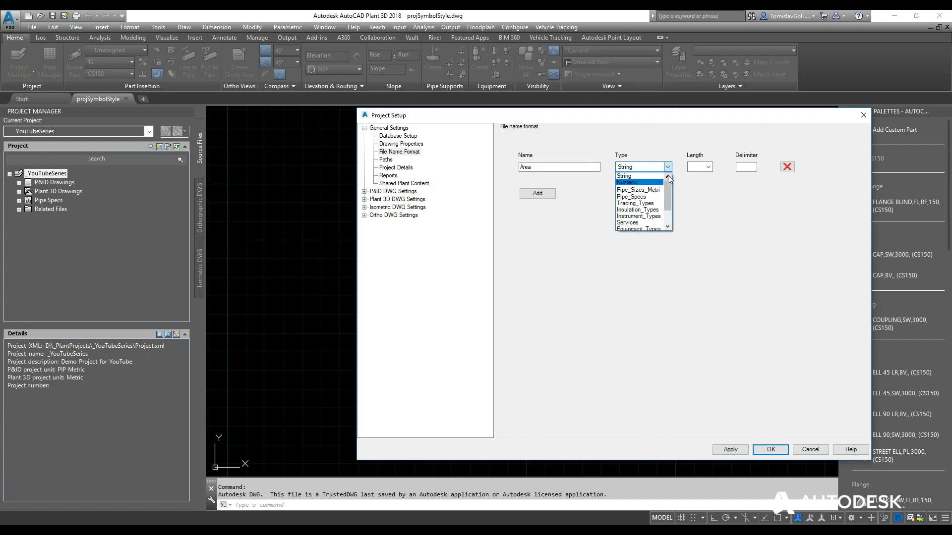
left_click(662, 177)
left_click(708, 167)
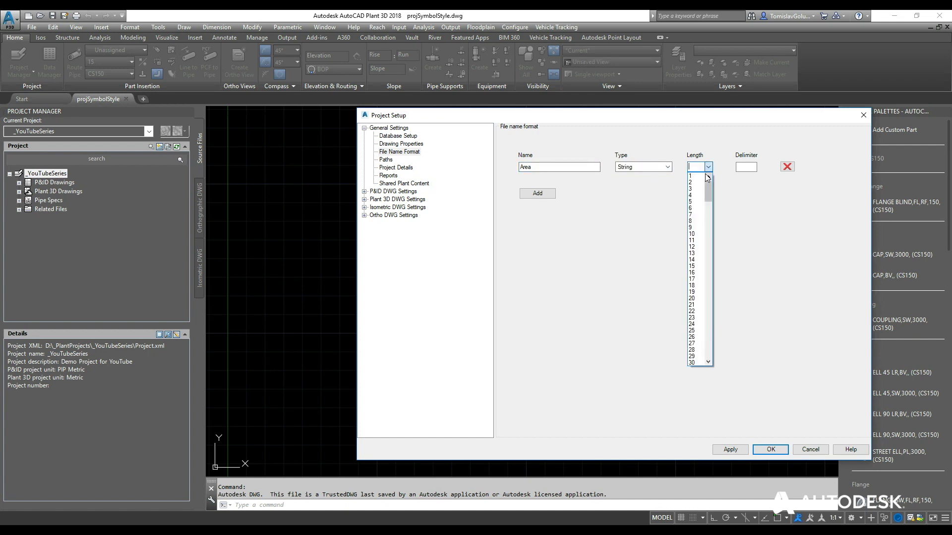
left_click(696, 189)
left_click(749, 169)
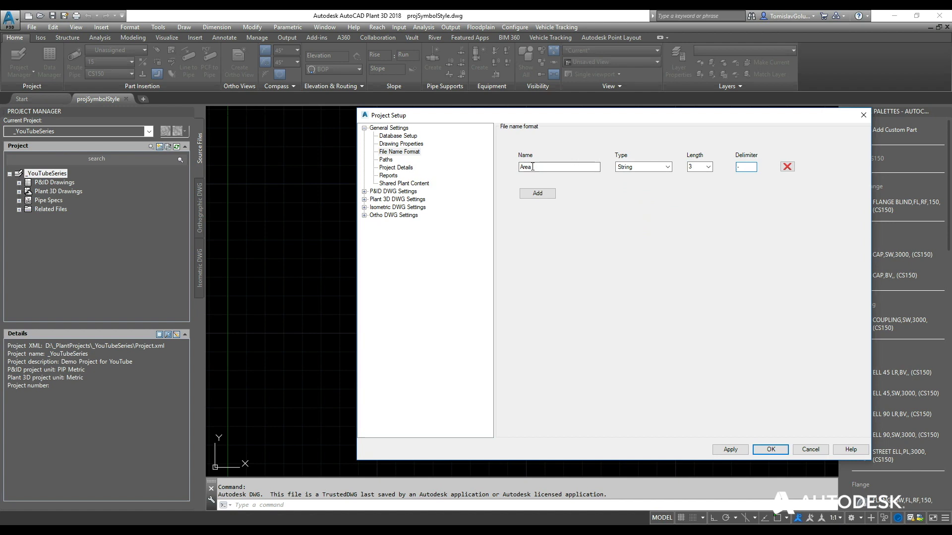
left_click(787, 167)
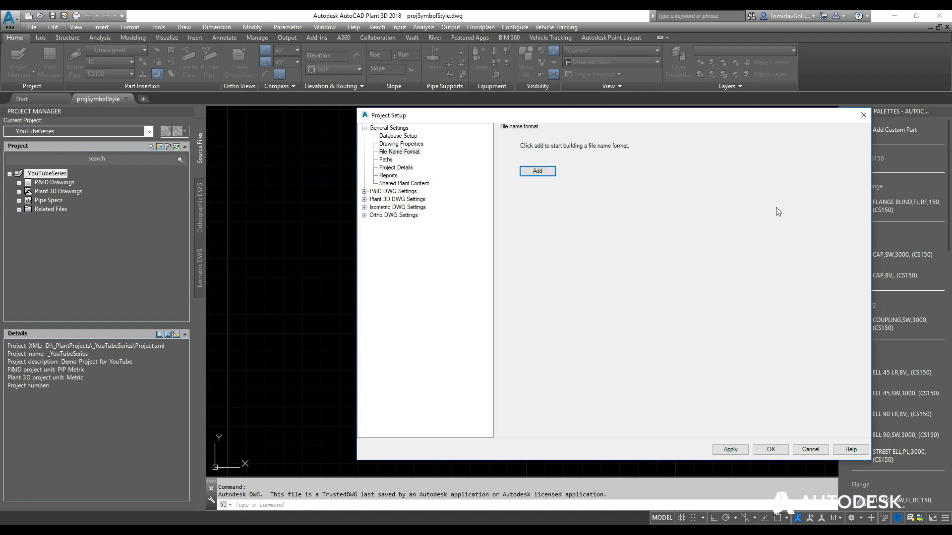
Review the project paths, and set the project number to 123/456789 in the project details.
left_click(386, 159)
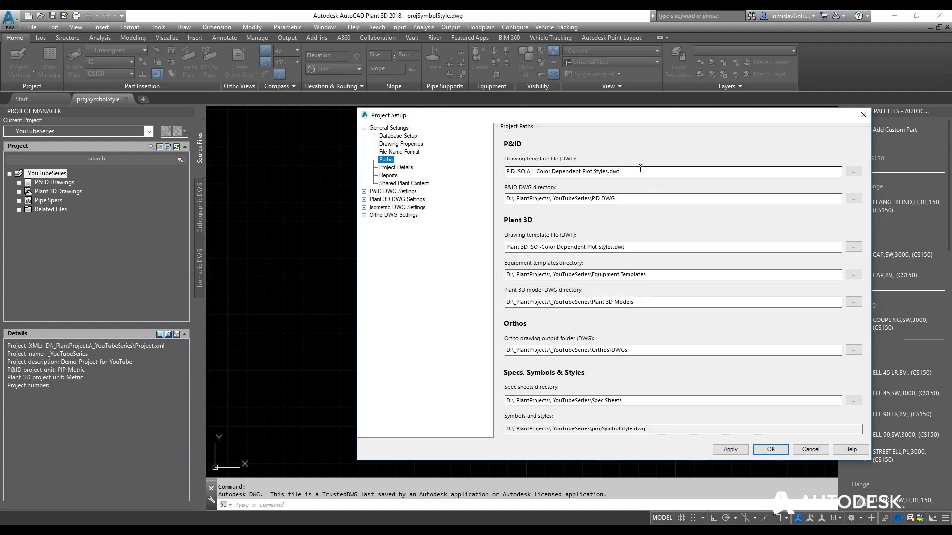
left_click(395, 168)
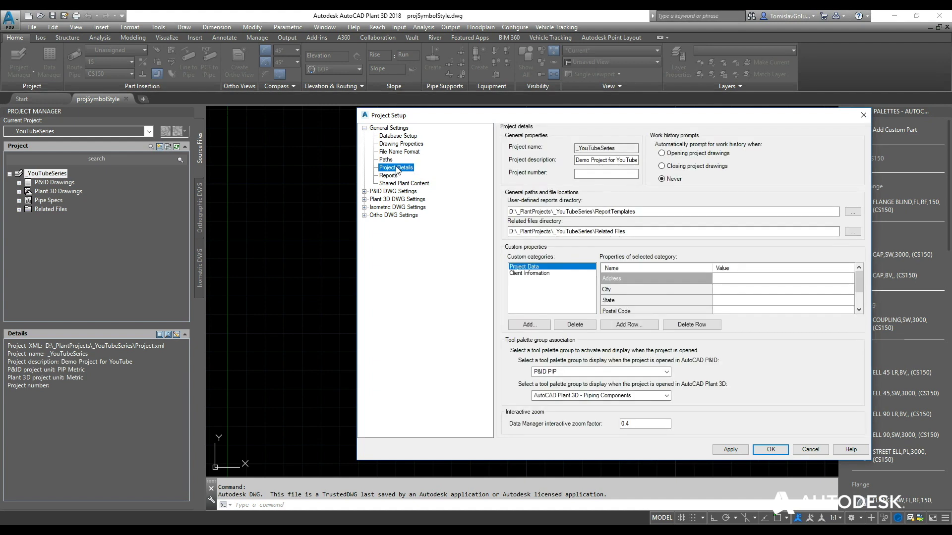
left_click(590, 171)
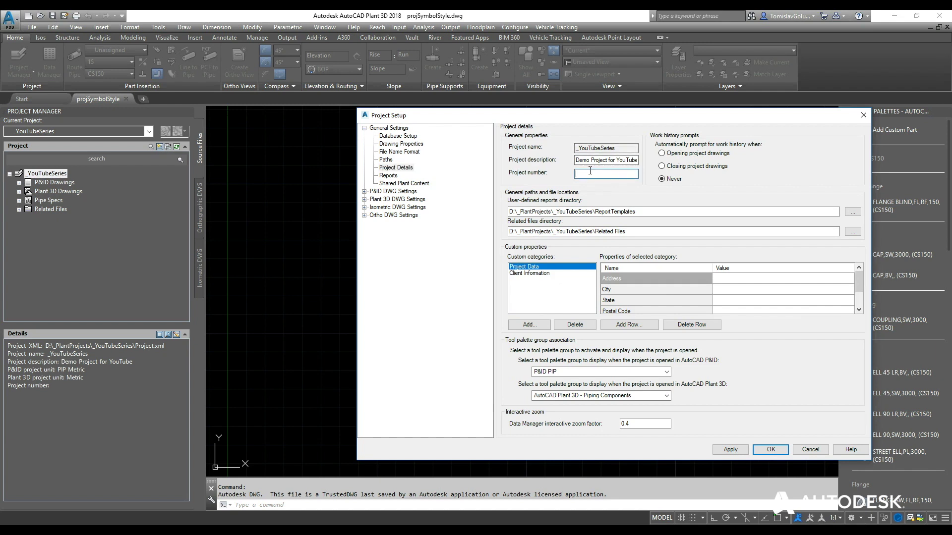
type("123/456789")
Fill in the Project Data properties with the street address, city, telephone number and project manager's name.
left_click(736, 278)
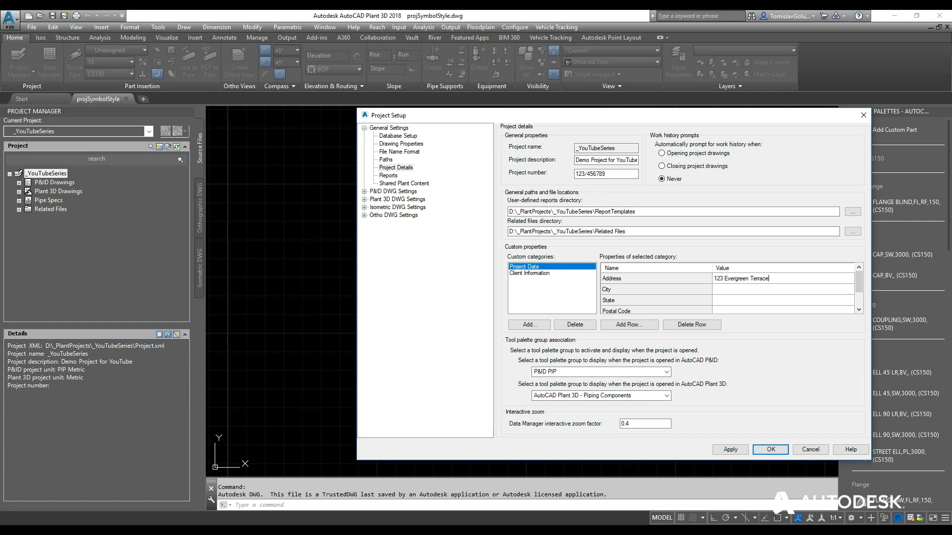
key("Tab")
key("Tab")
type("Spr")
key("Tab")
key("Tab")
key("Tab")
key("Tab")
key("Tab")
key("Tab")
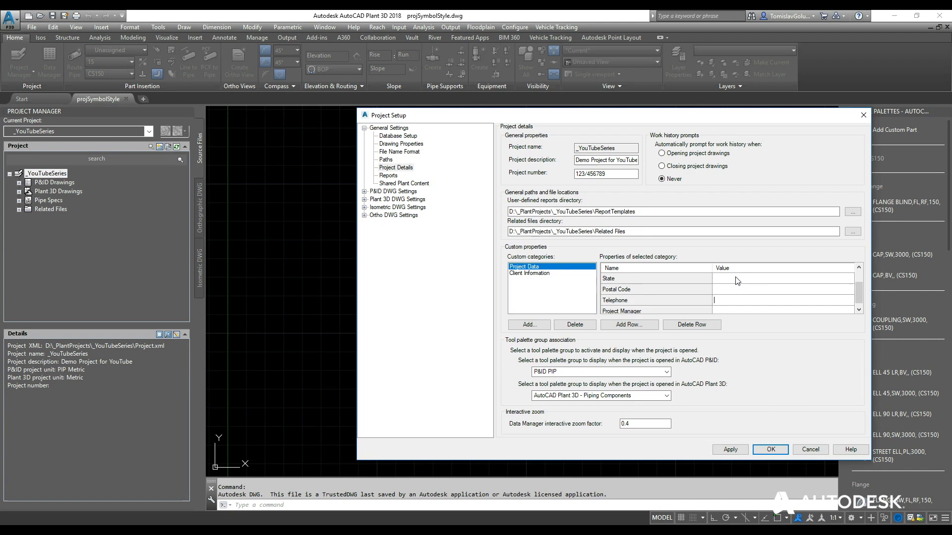
type("03 0000 0000")
key("Tab")
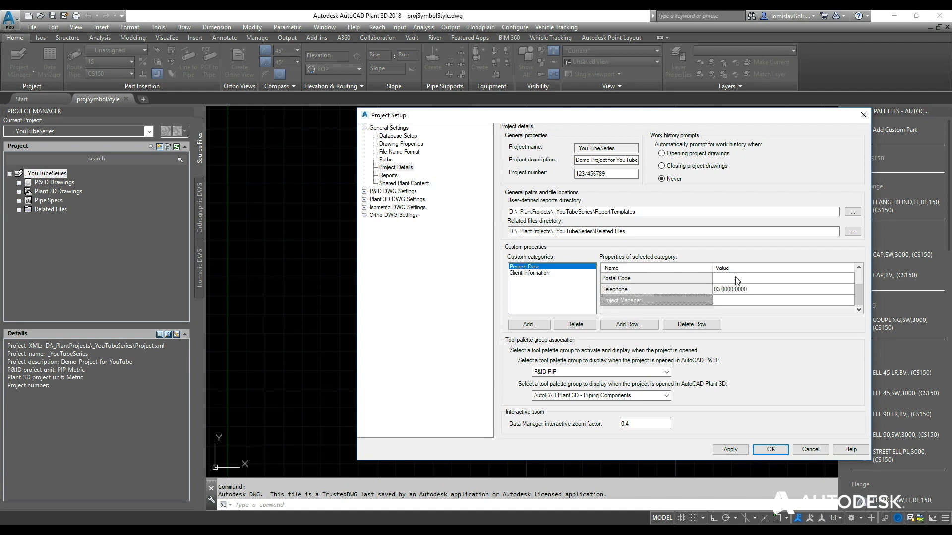
key("Tab")
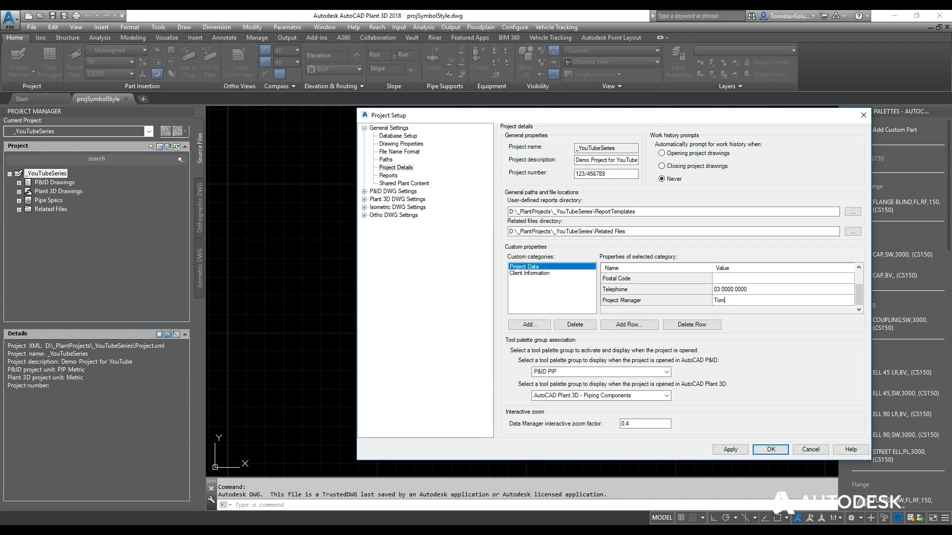
Fill in the Client Information with company name Bob's Piping and the primary contact's name.
left_click(529, 273)
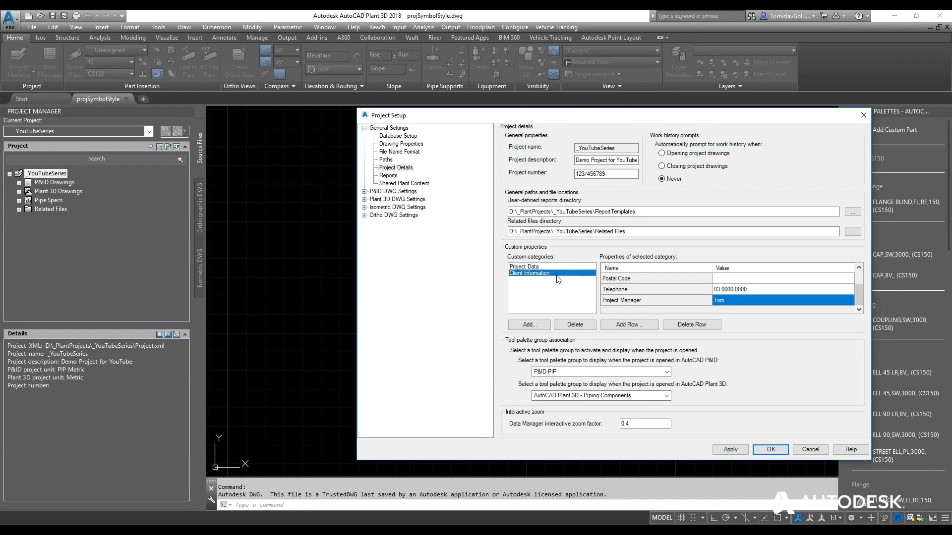
left_click(757, 278)
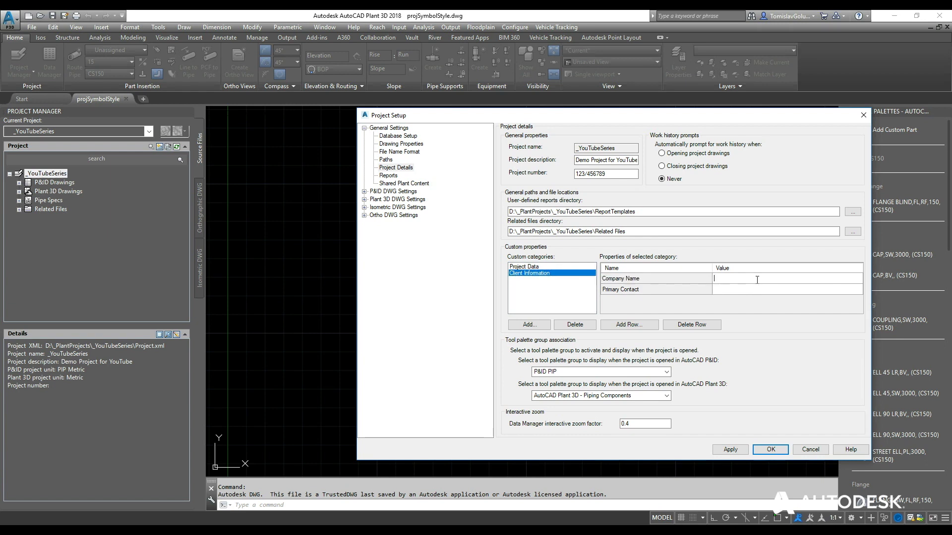
type("Bob's Piping")
key("Tab")
key("Tab")
type("Bob")
Examine the defined project reports by previewing Document Registry, Equipment List, Nozzle List and Valve List.
left_click(391, 177)
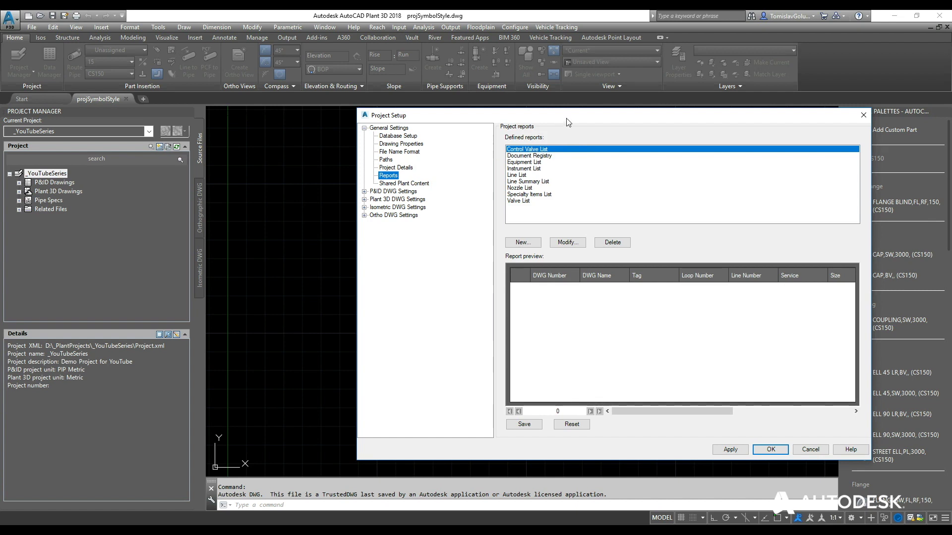
left_click(570, 155)
left_click(569, 163)
left_click(566, 188)
left_click(564, 201)
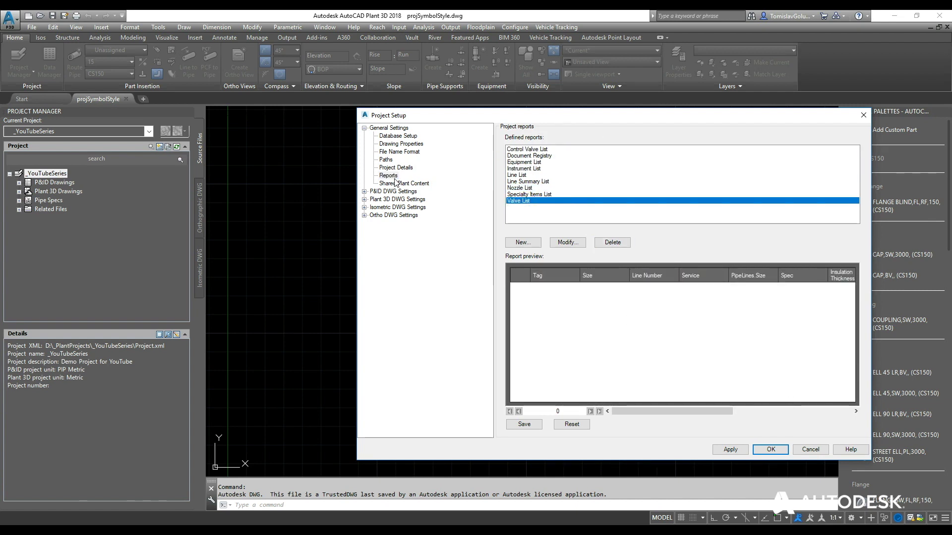
Examine the Shared Plant Content folder location and its content sharing options.
left_click(397, 183)
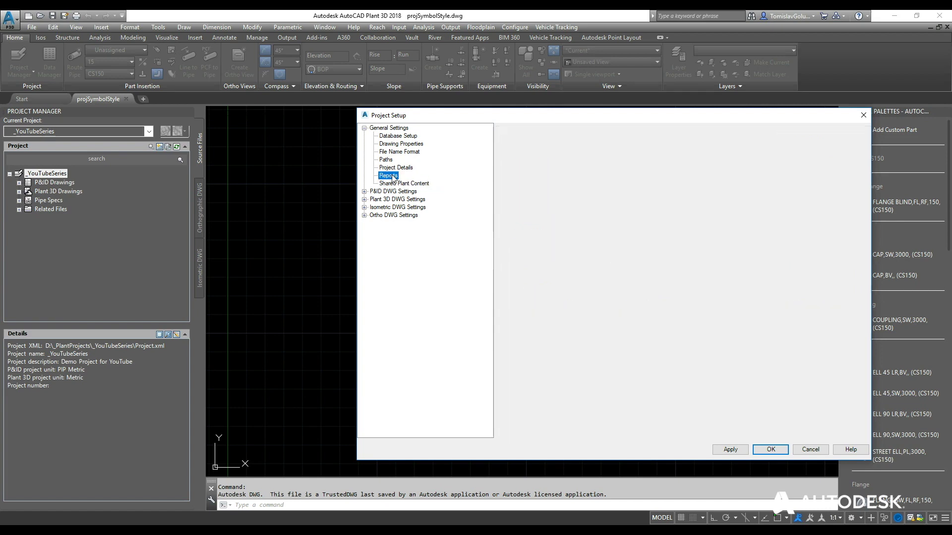
key("Up")
key("Down")
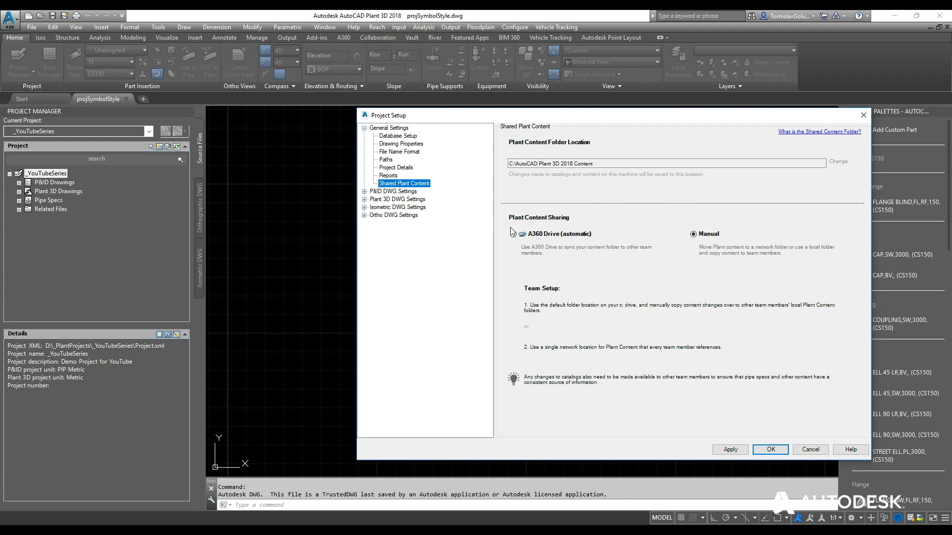
Preview the Socket Welded, Welded and Flanged end connections in the P&ID settings, and review the line settings with the Gap crossing style.
left_click(365, 191)
left_click(380, 200)
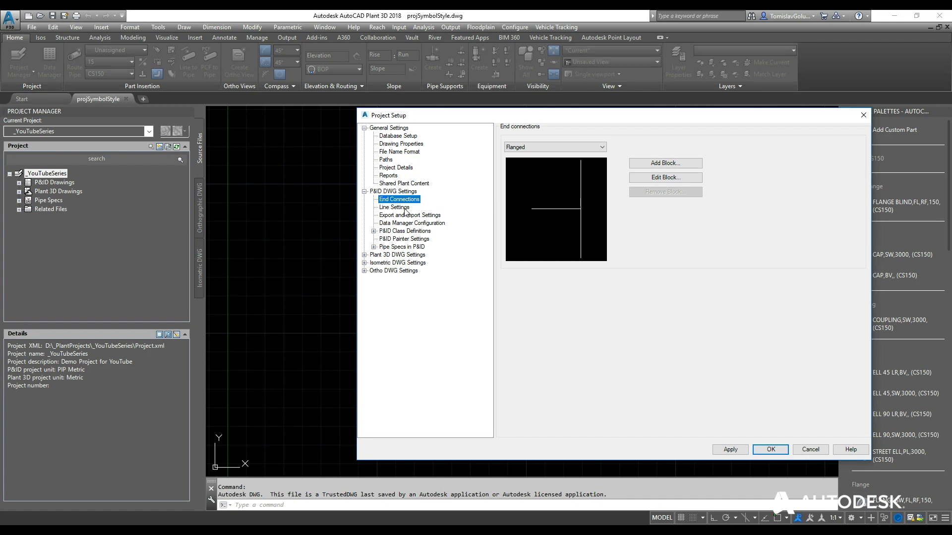
left_click(560, 147)
left_click(557, 162)
left_click(557, 147)
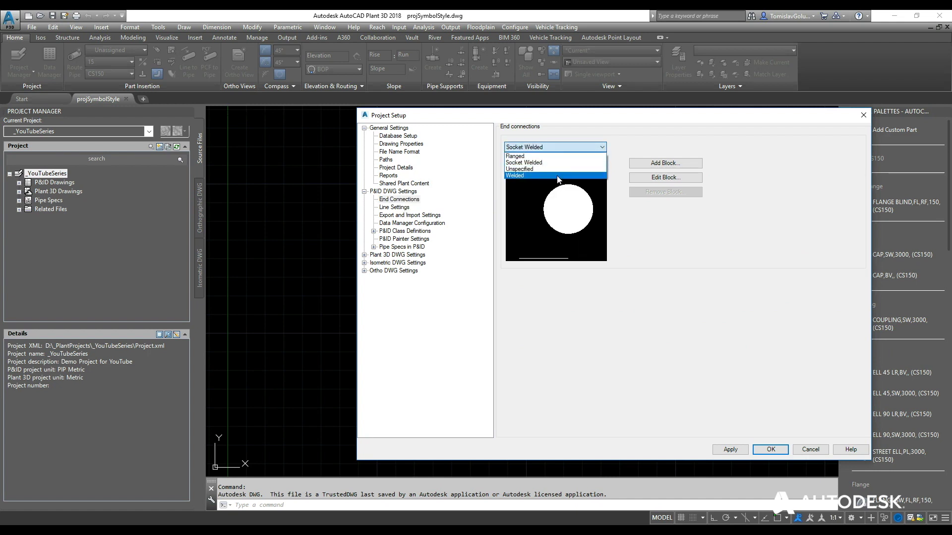
left_click(557, 175)
left_click(558, 148)
left_click(559, 156)
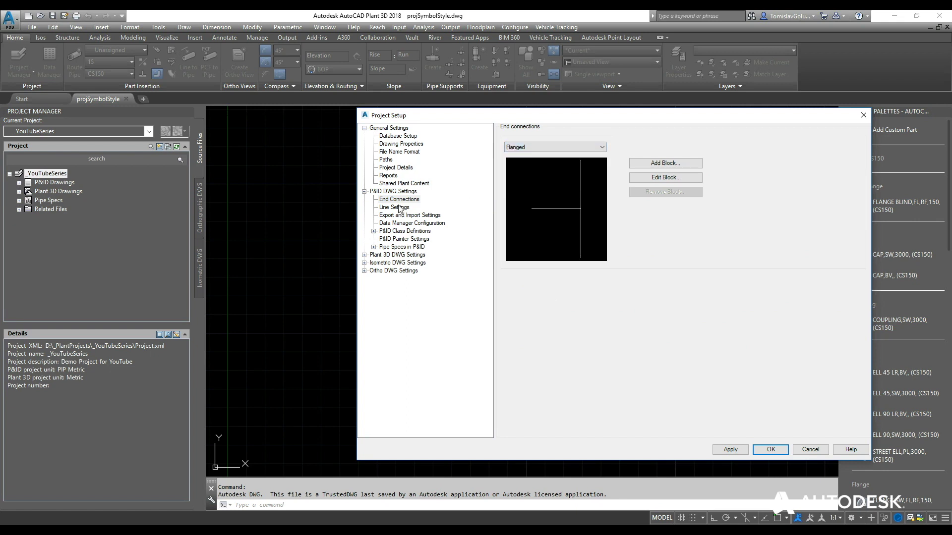
left_click(399, 208)
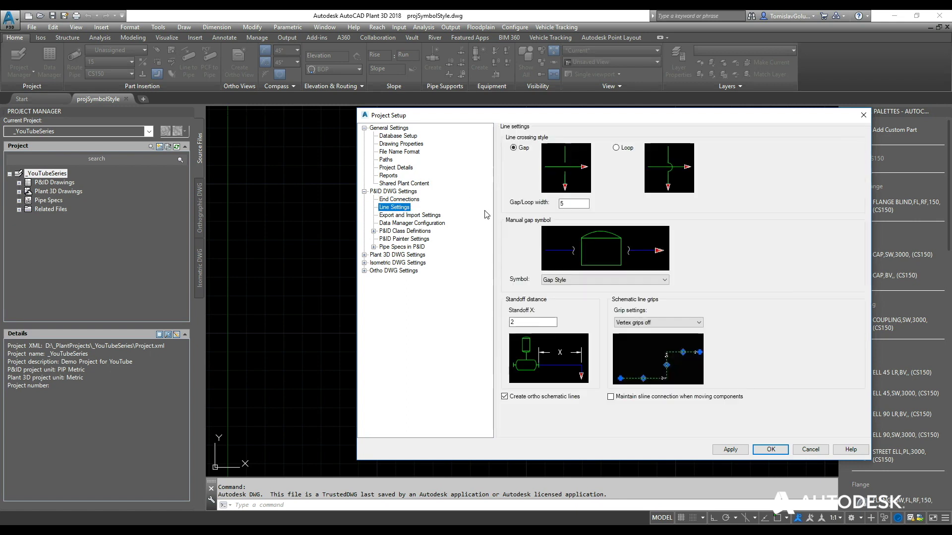
left_click(529, 148)
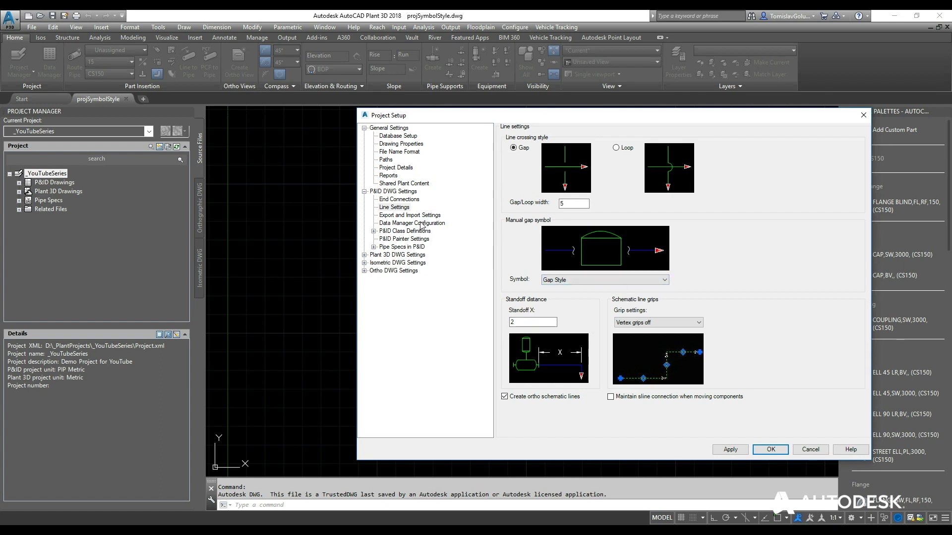
Find the Check Valve class among the P&ID inline hand valves, and review its symbol settings without changing them.
left_click(373, 231)
left_click(382, 239)
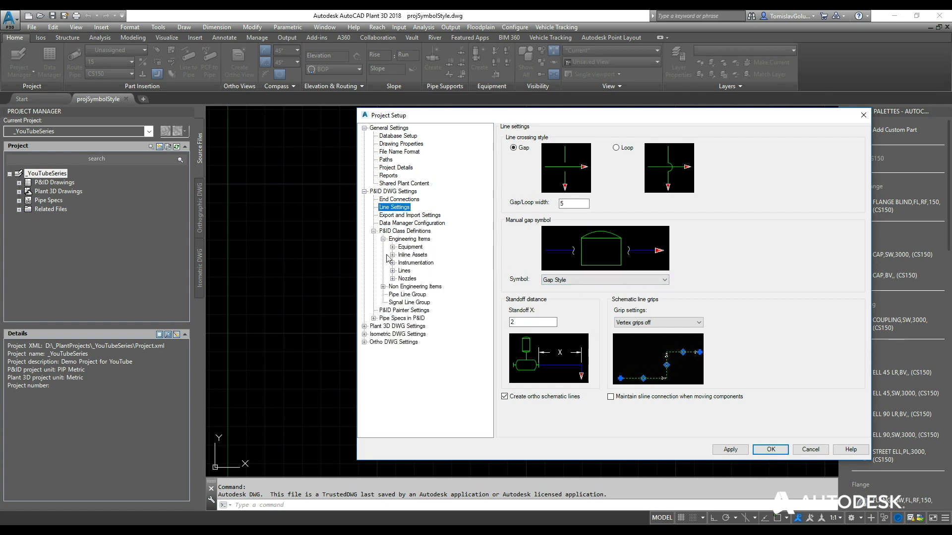
left_click(392, 255)
left_click(402, 271)
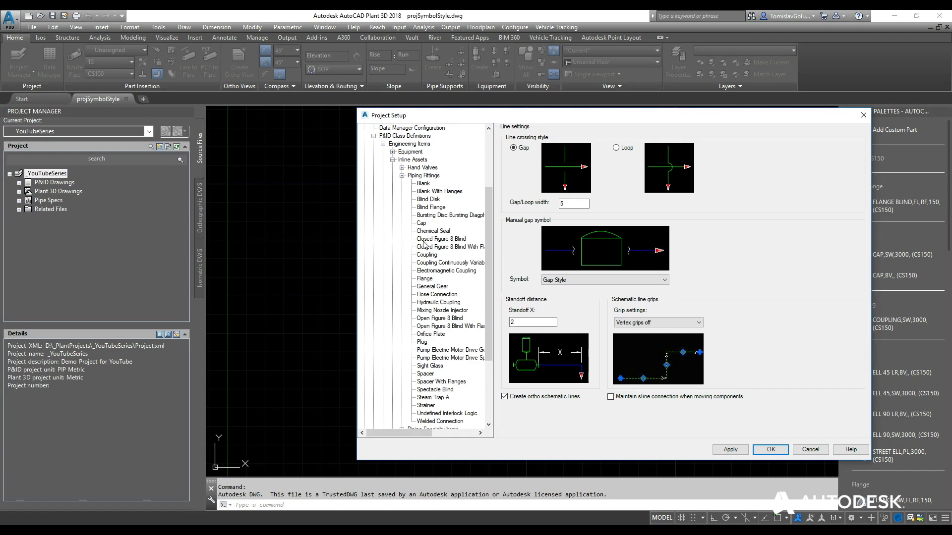
left_click(402, 176)
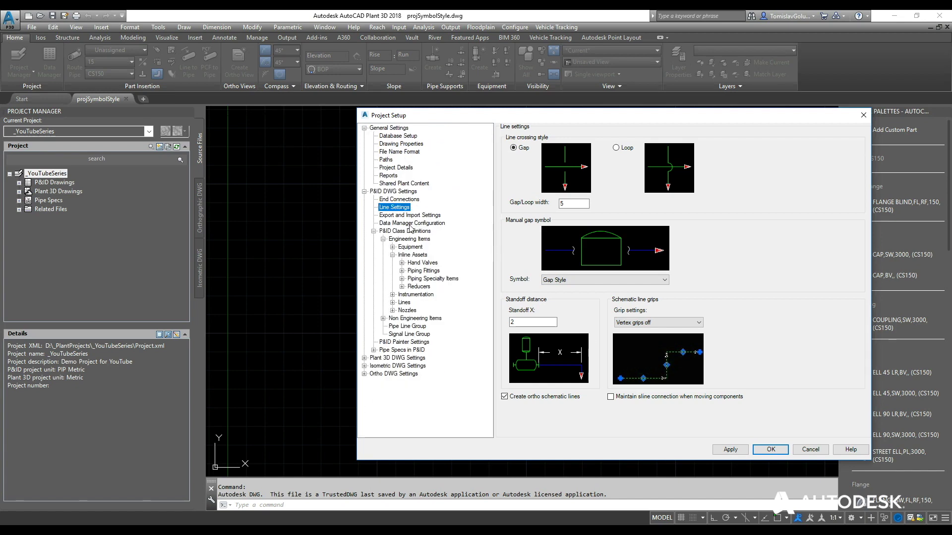
left_click(402, 263)
left_click(431, 231)
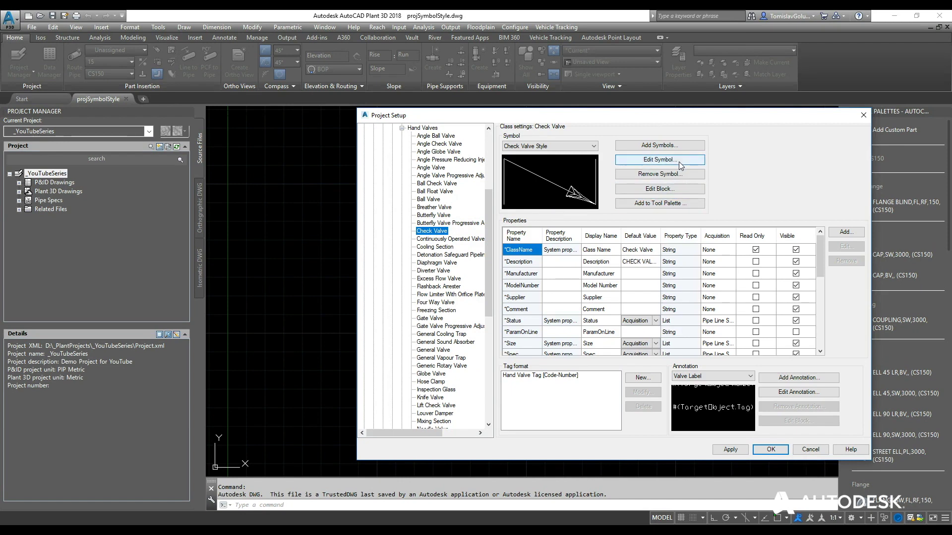
left_click(644, 161)
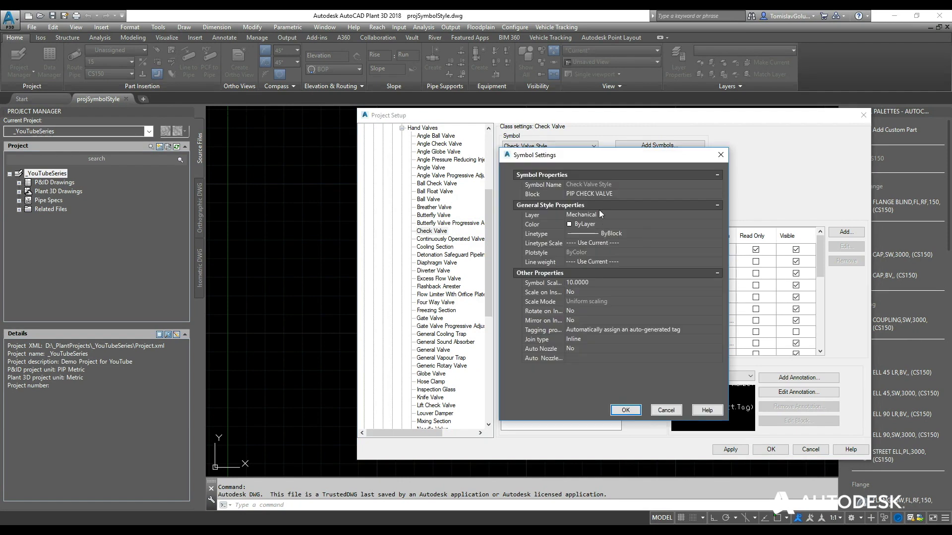
left_click(665, 411)
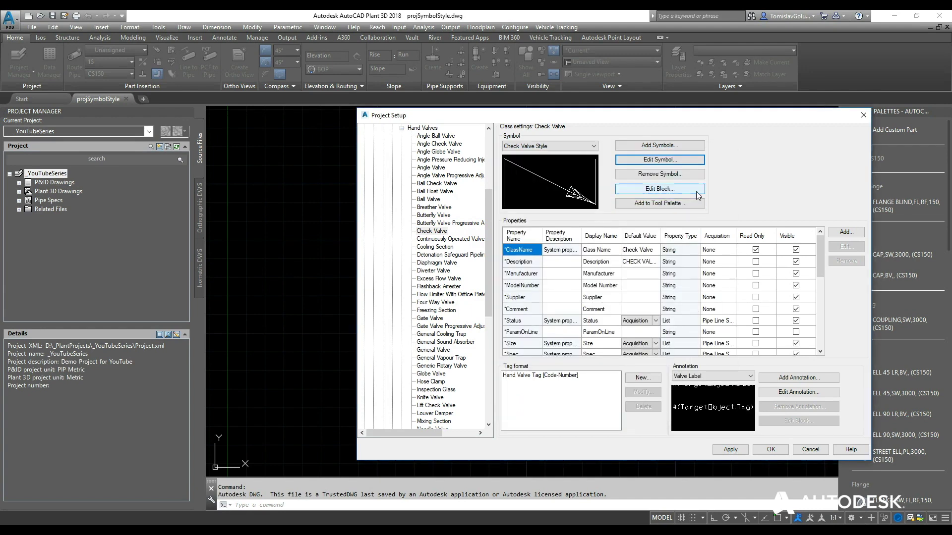
Open the Check Valve symbol's block in the Block Editor and examine its geometry and attachment points.
left_click(690, 191)
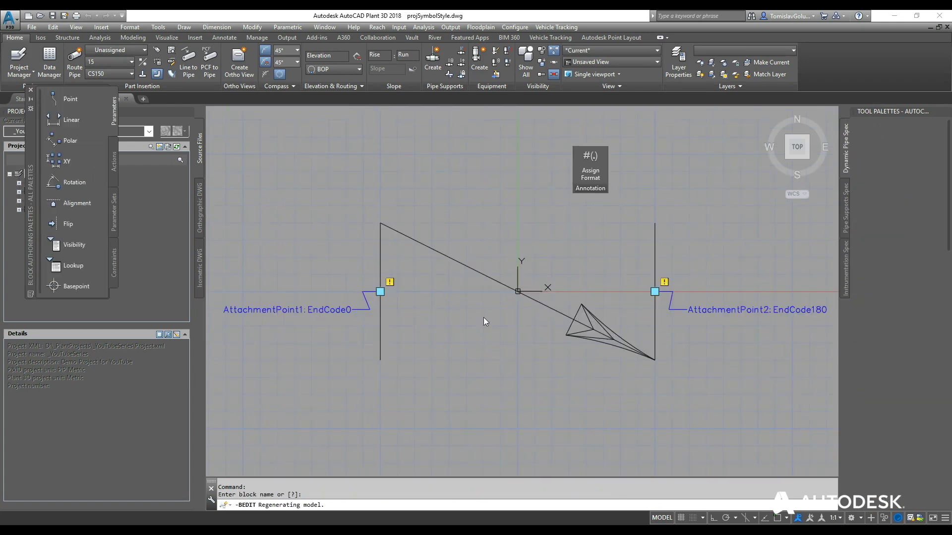
left_click(565, 310)
left_click(570, 389)
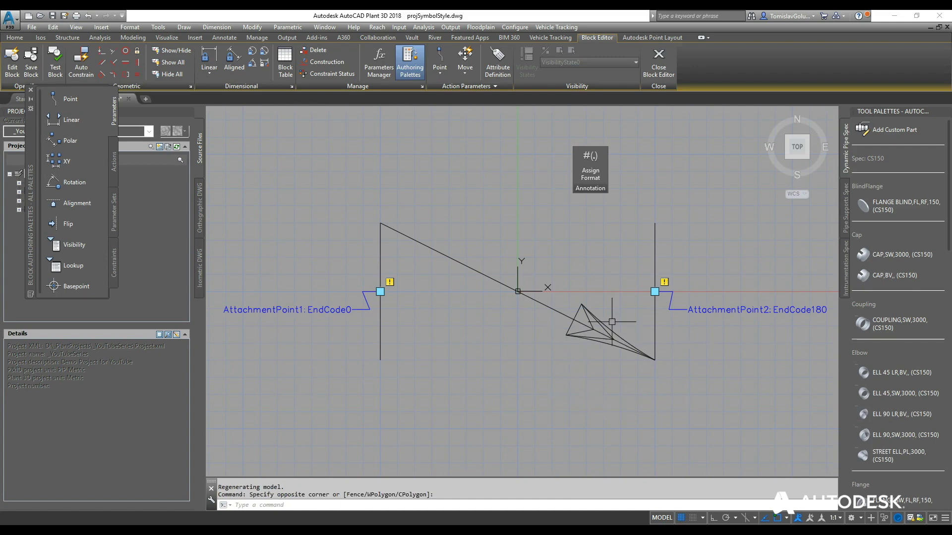
scroll(592, 306, "up", 2)
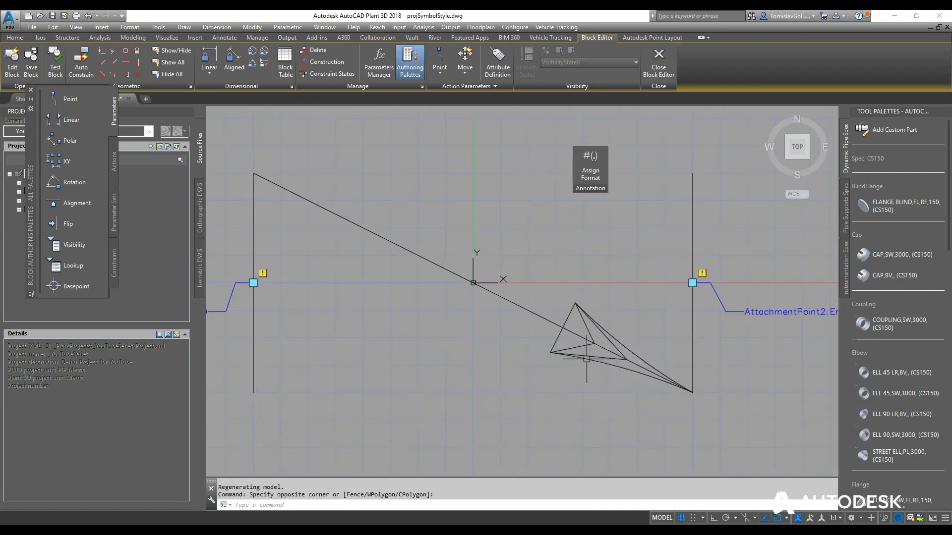
scroll(587, 358, "down", 2)
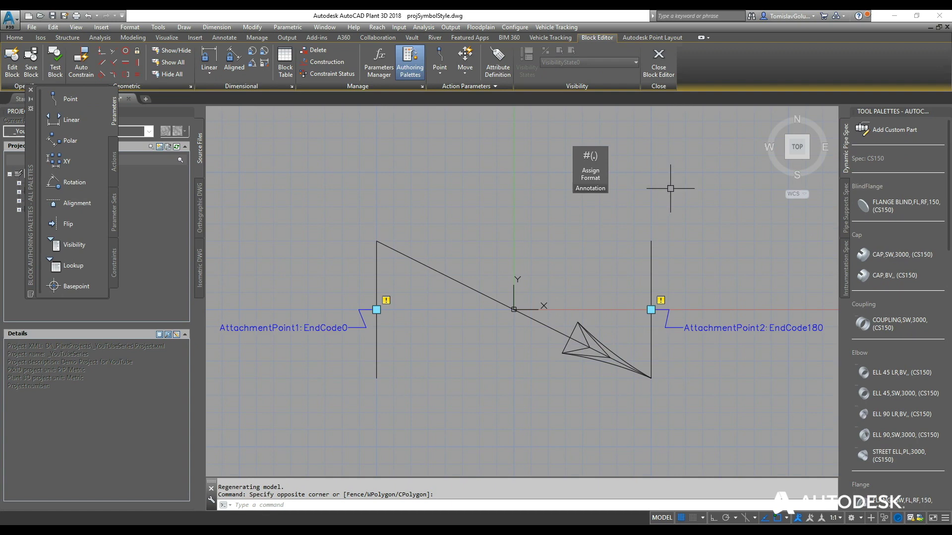
Close the Block Editor and discard the changes to the PIP CHECK VALVE block.
left_click(662, 70)
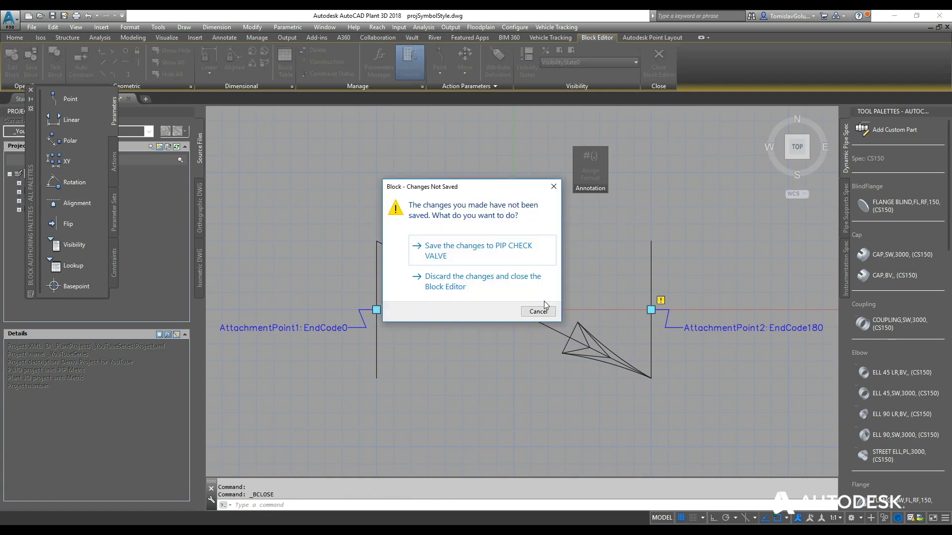
left_click(471, 291)
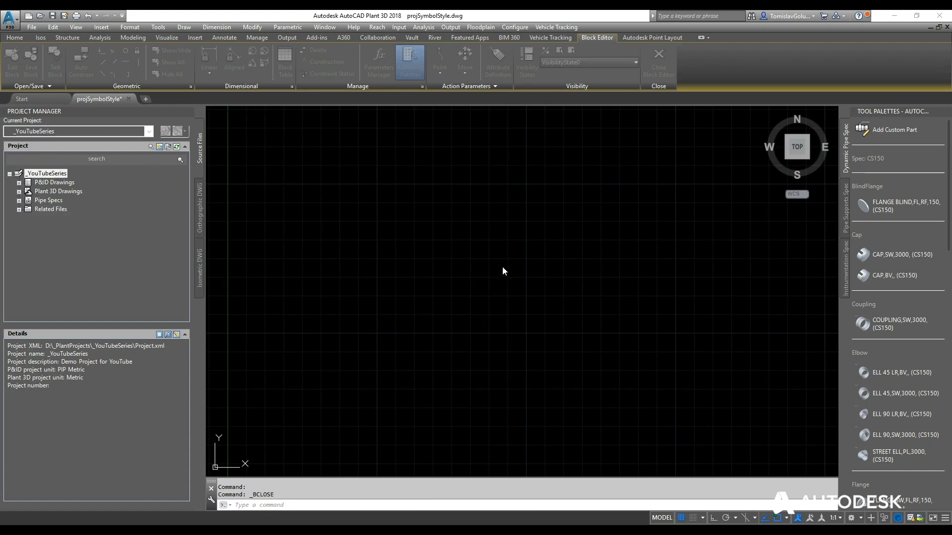
Review the Pipe Spec Object Mapping for pipe line segments and the Standard versus Spec Driven project options for P&ID pipe specs.
scroll(439, 233, "down", 10)
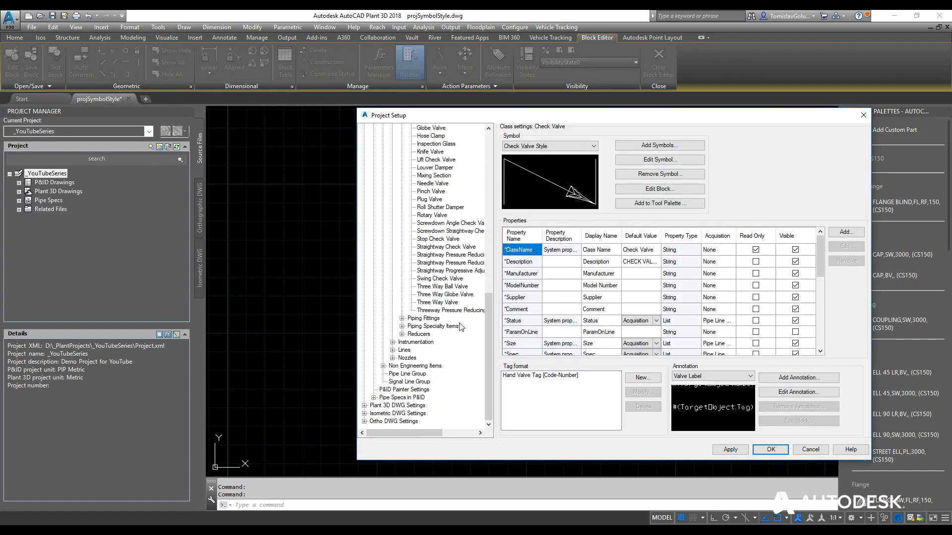
left_click(373, 398)
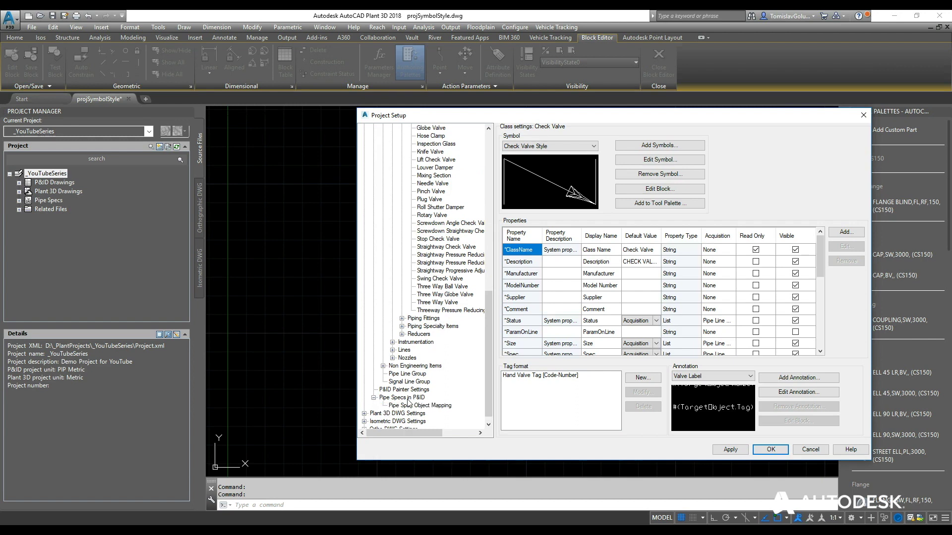
left_click(410, 405)
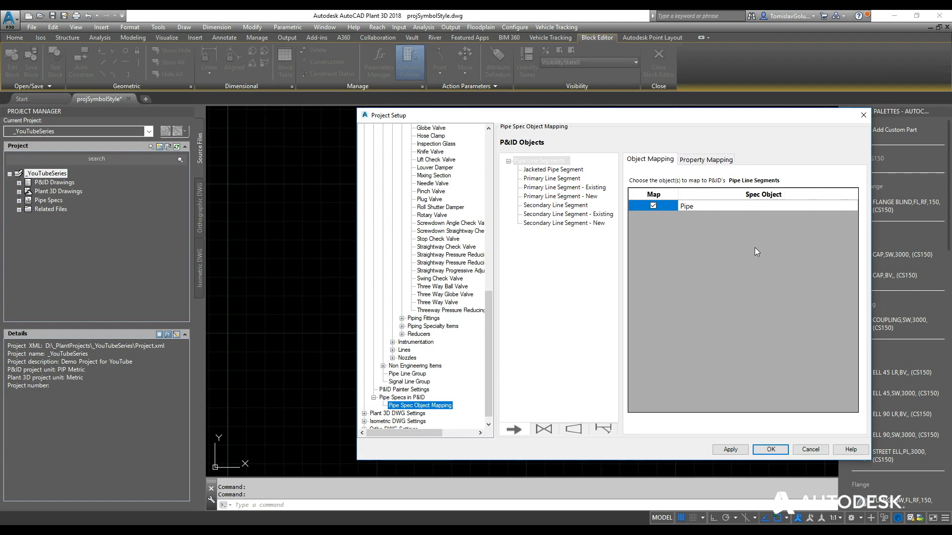
left_click(423, 398)
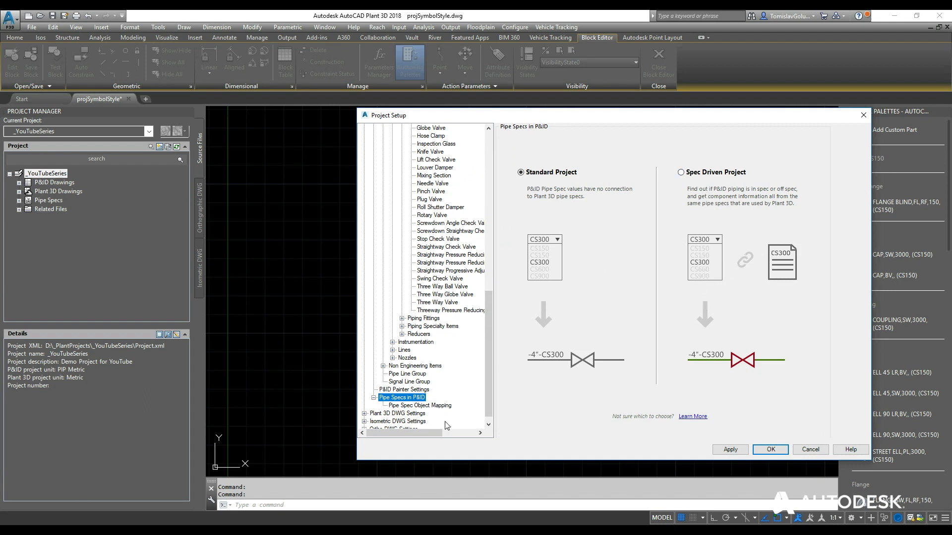
Review the Plant 3D layer and color settings, checking the available properties for assigning piping layers and colors without changing them.
scroll(436, 423, "down", 1)
left_click(365, 405)
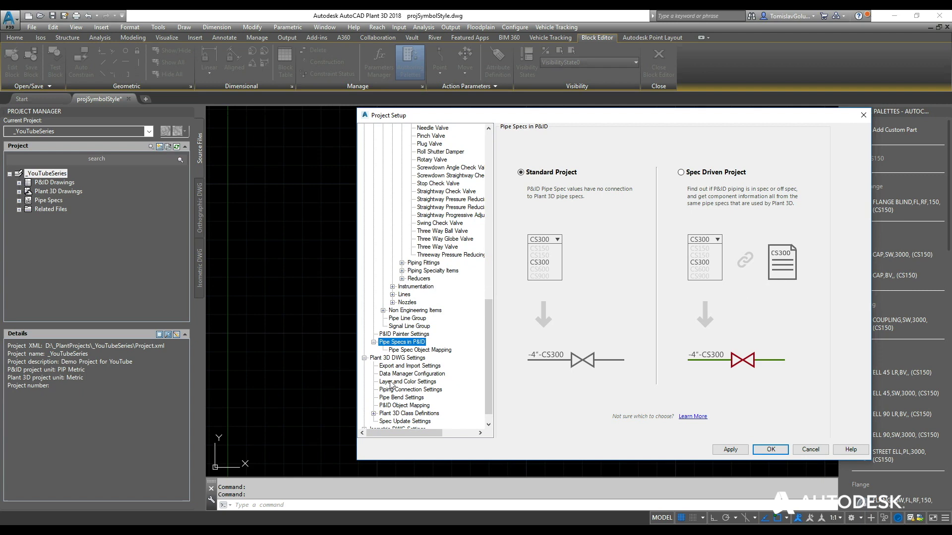
left_click(401, 382)
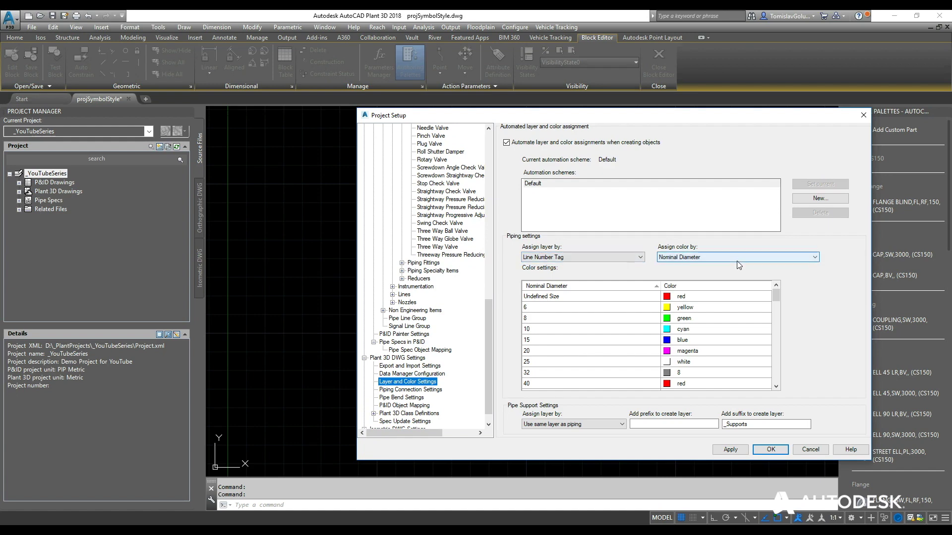
left_click(619, 257)
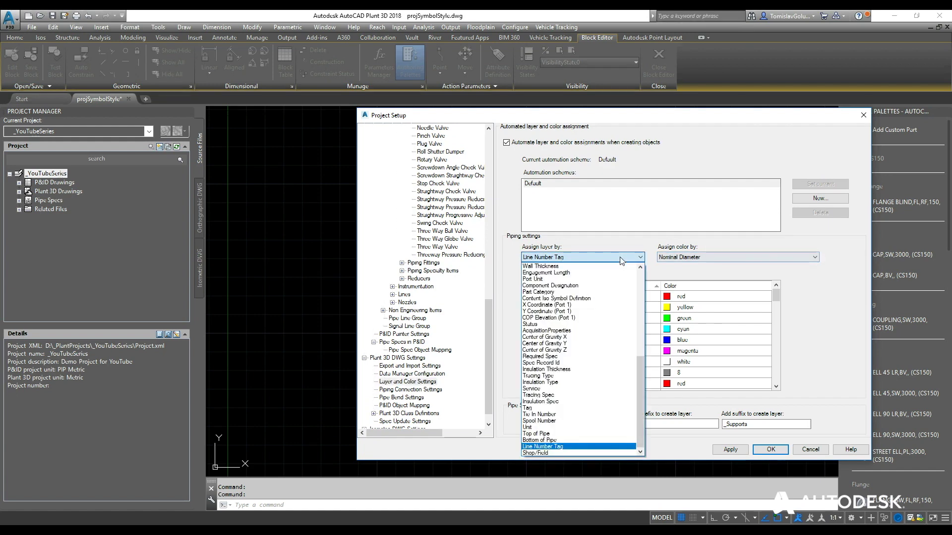
left_click(621, 259)
left_click(718, 257)
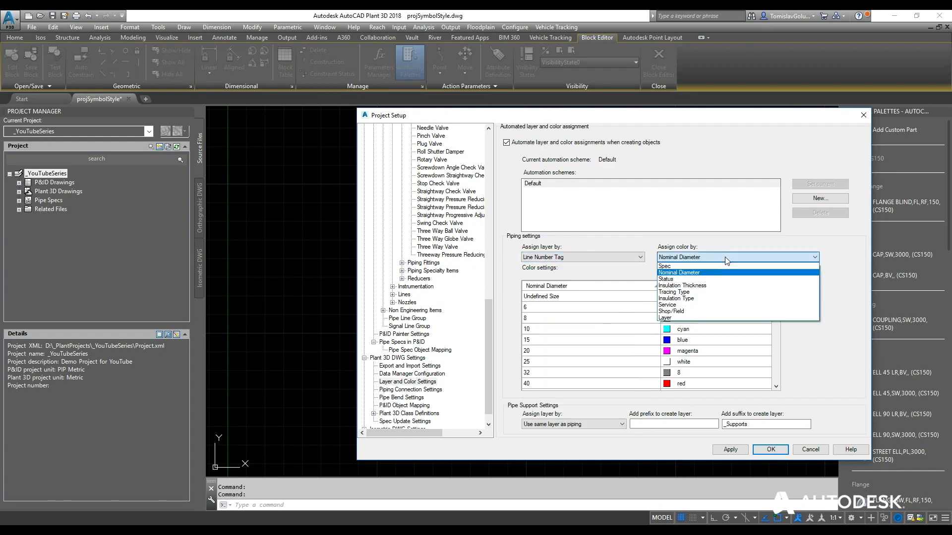
left_click(724, 256)
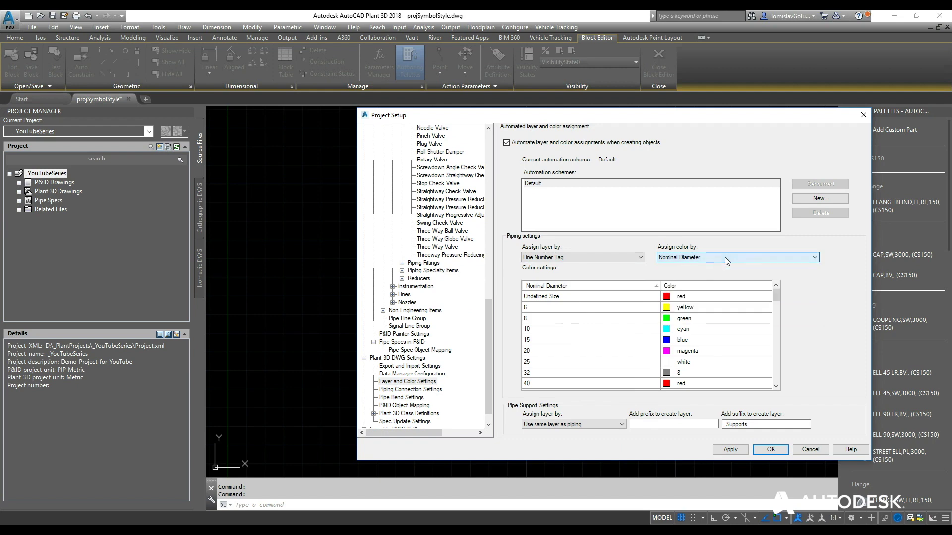
Examine the Plant 3D piping connection settings, looking through the whole list of simple joints.
left_click(436, 389)
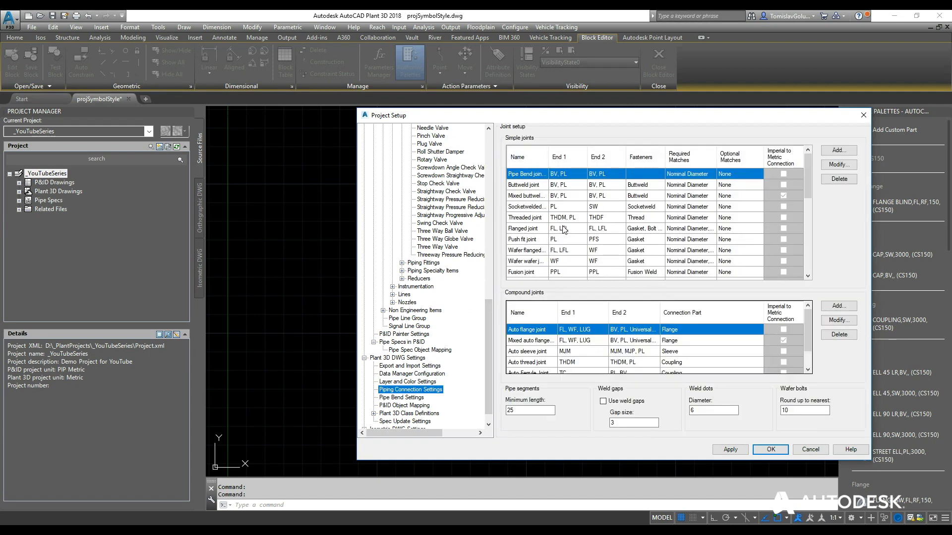
left_click(807, 277)
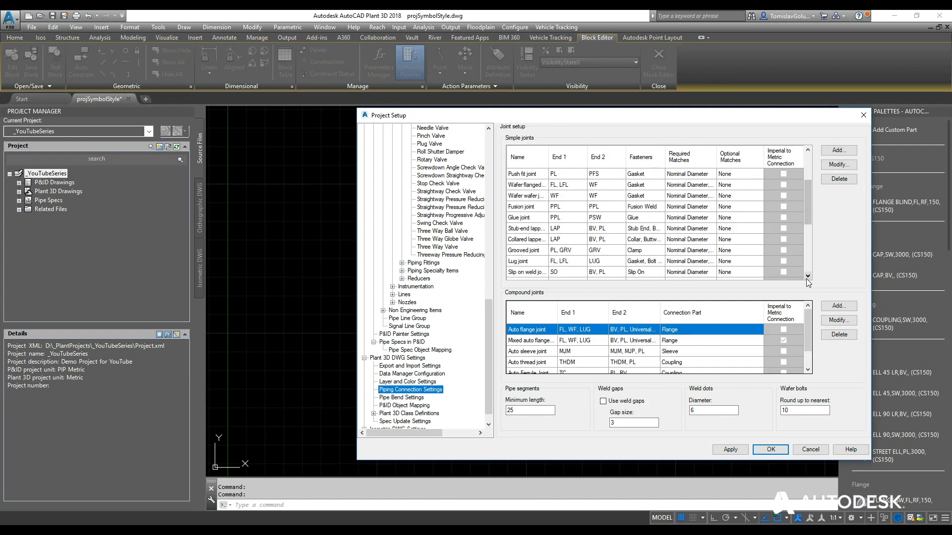
left_click(806, 276)
left_click(806, 276)
left_click(806, 277)
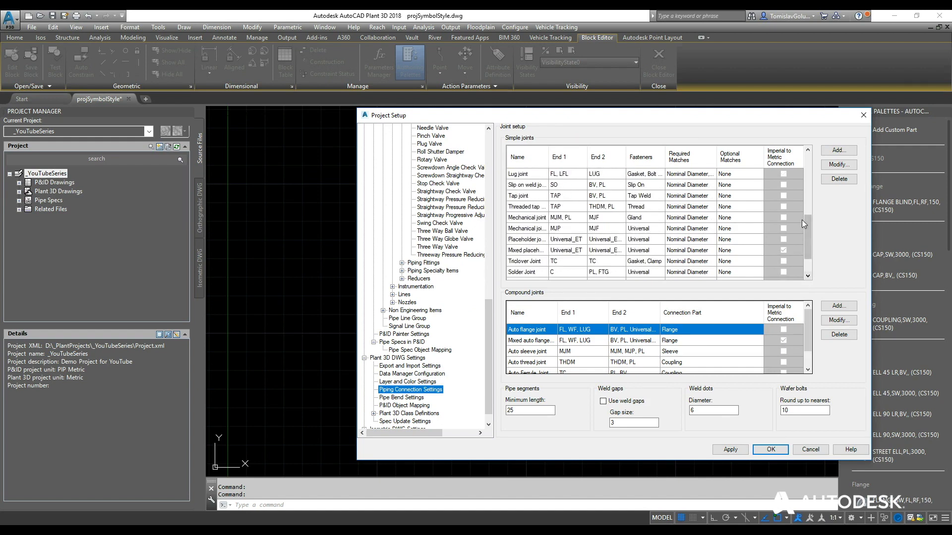
left_click_drag(806, 219, 798, 188)
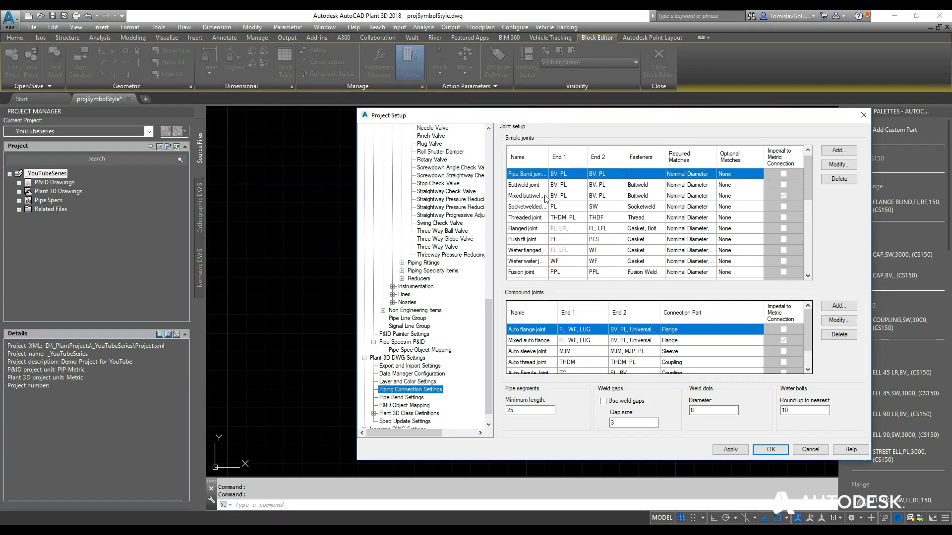
Inspect the Flanged joint's end connections, required properties and fasteners, leaving its definition unmodified.
left_click(535, 229)
left_click(838, 165)
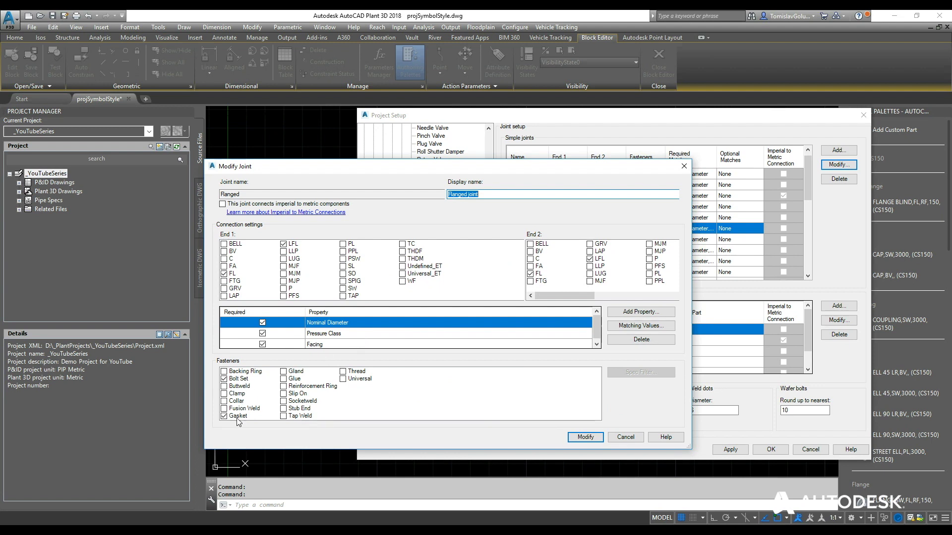
left_click(619, 438)
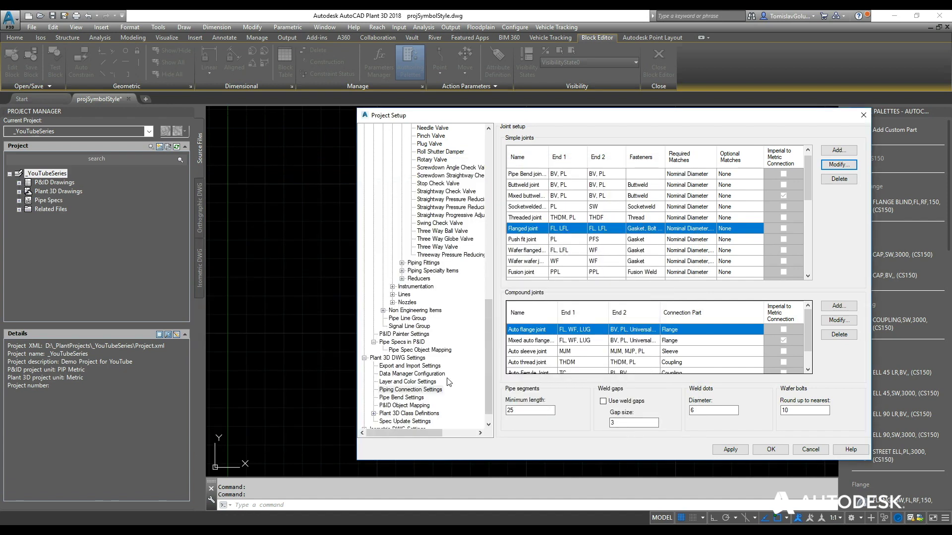
Review the pipe bend settings and the P&ID object mapping of the Ball Valve class under the inline hand valves.
left_click(410, 399)
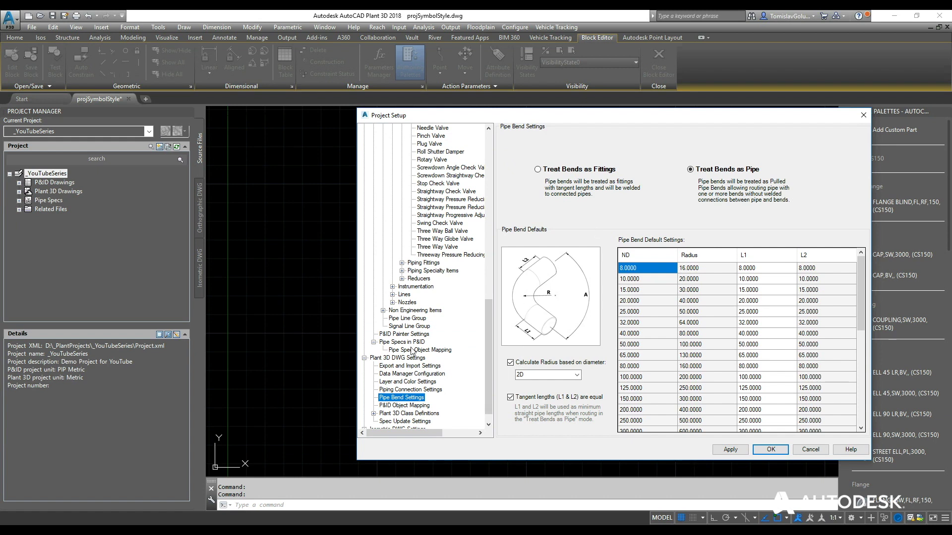
left_click(404, 406)
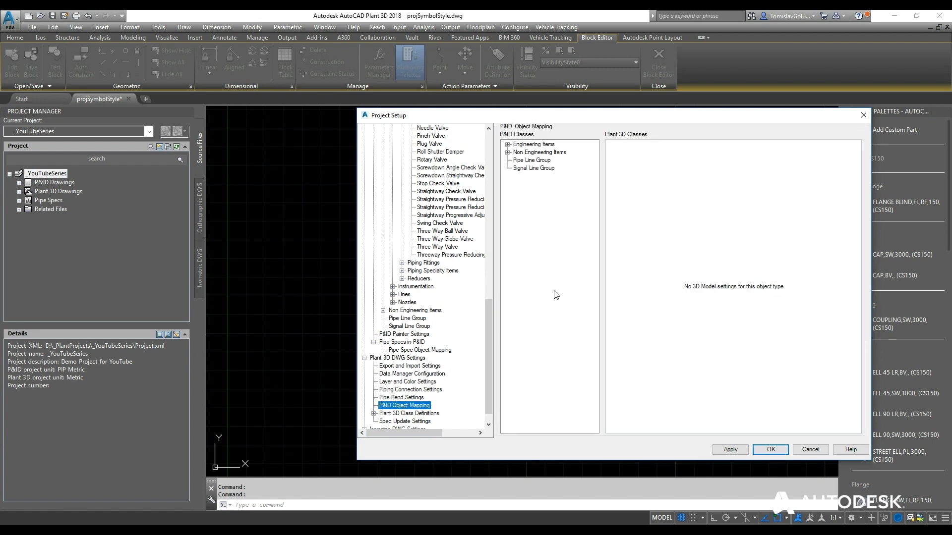
left_click(507, 144)
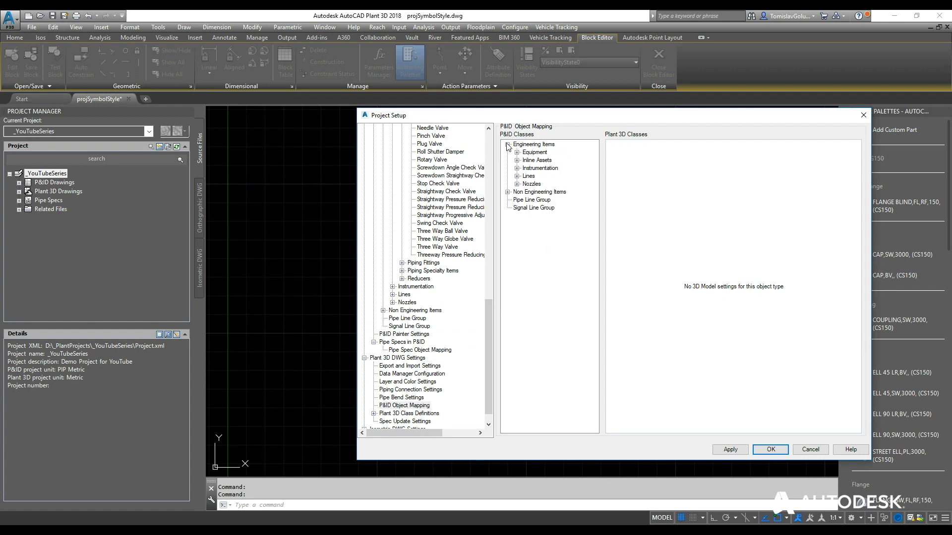
left_click(516, 160)
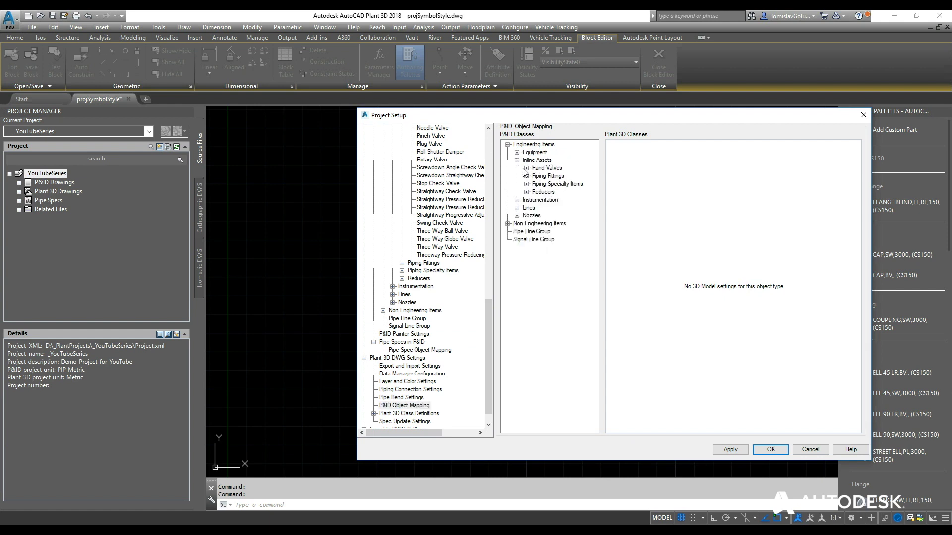
left_click(527, 168)
left_click(552, 216)
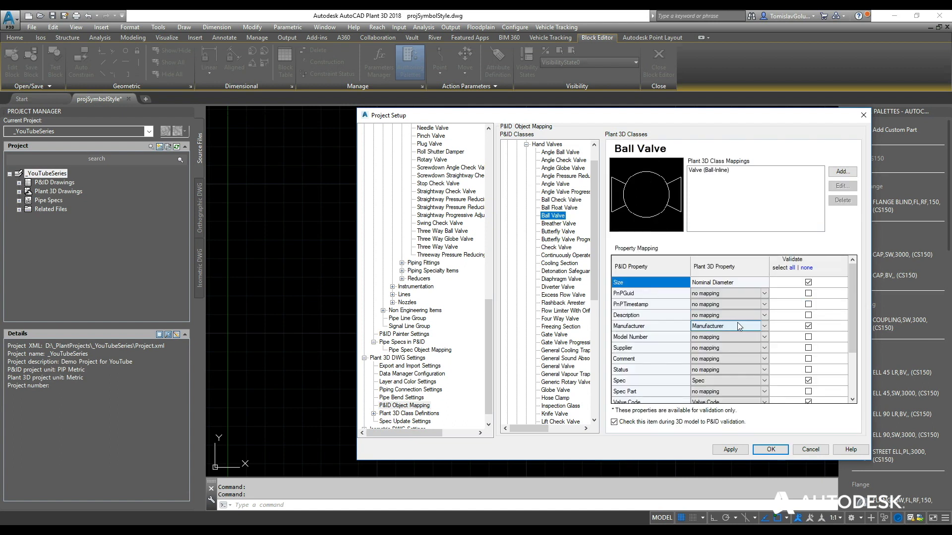
Browse the Plant 3D class definitions for piping and equipment, and examine the Global Equipment class settings.
scroll(444, 387, "down", 1)
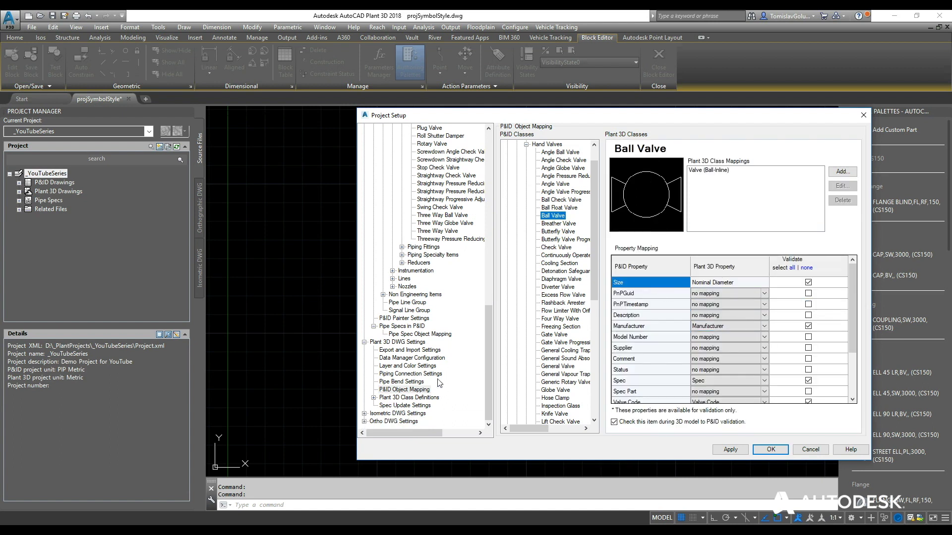
left_click(374, 397)
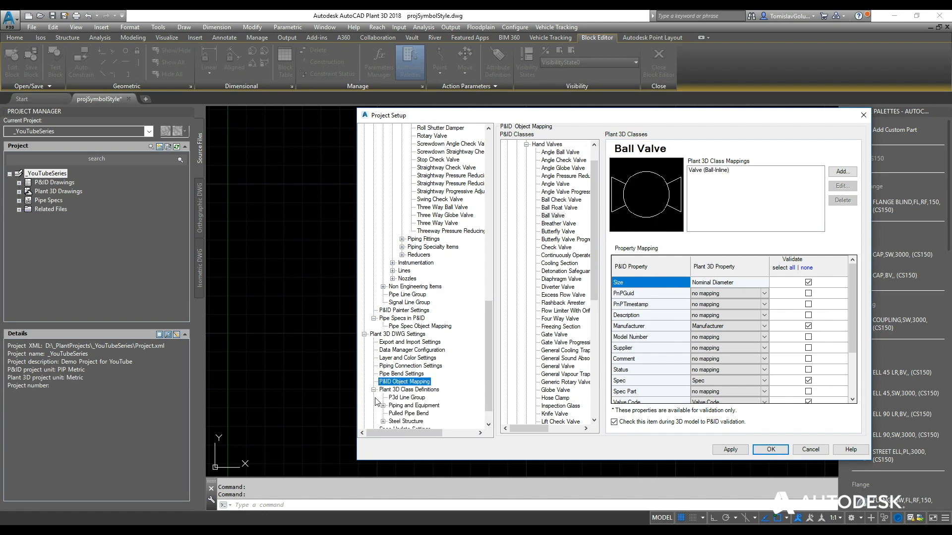
scroll(402, 399, "down", 1)
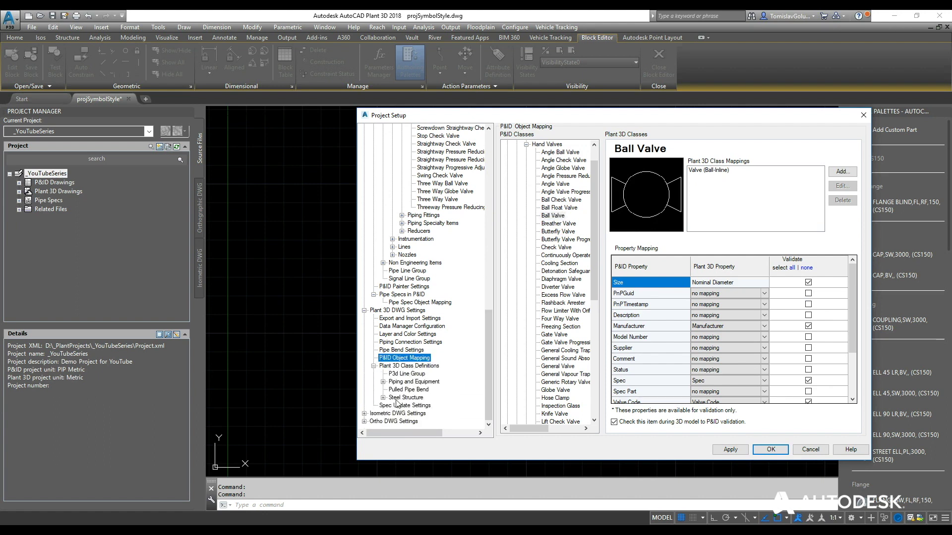
left_click(382, 381)
left_click(392, 390)
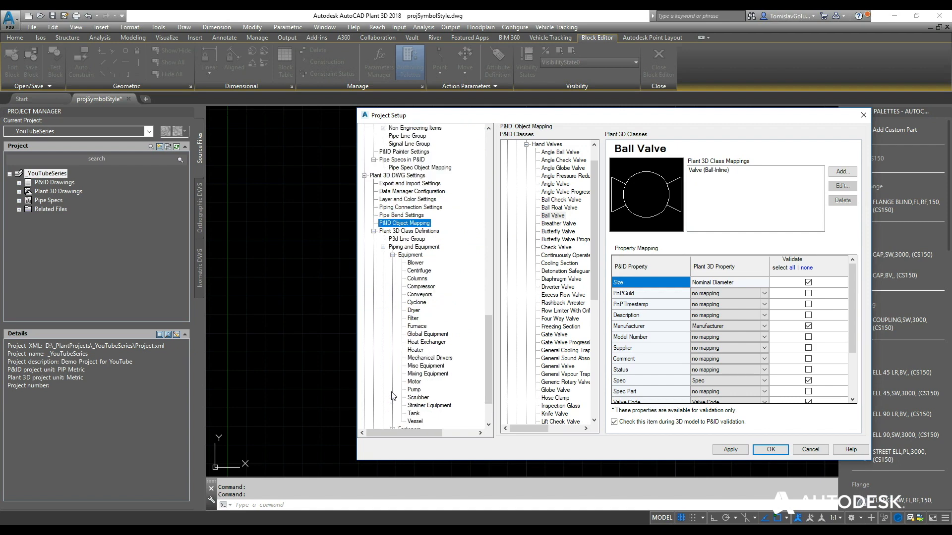
left_click(416, 271)
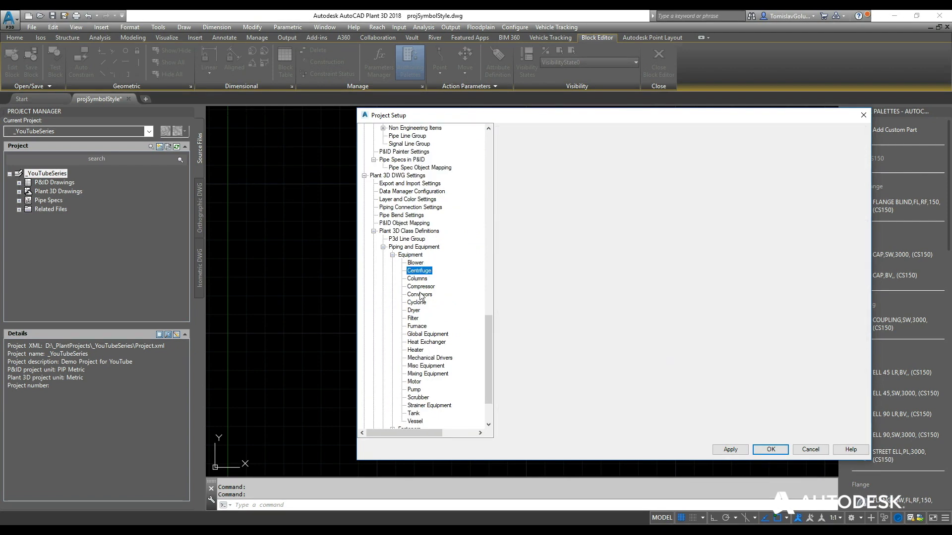
left_click(428, 335)
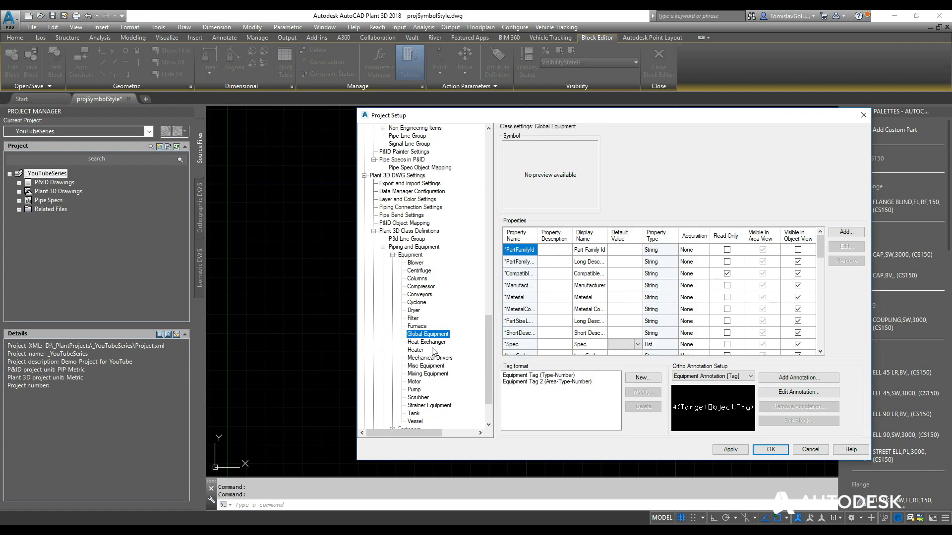
Examine the isometric Symbols and Reference settings, previewing the Equipment, Gridline and Wall reference dimension messages.
scroll(432, 350, "down", 3)
left_click(365, 414)
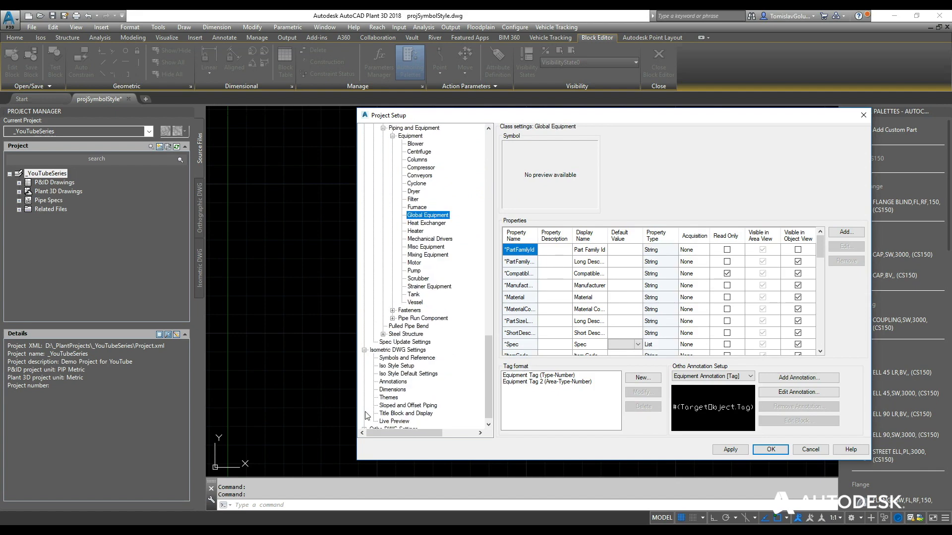
left_click(407, 358)
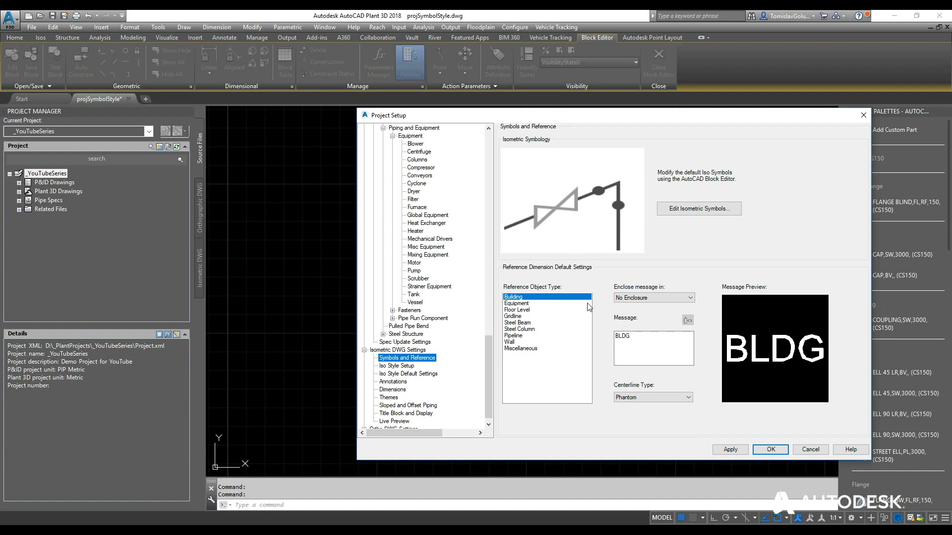
left_click(571, 303)
left_click(568, 317)
left_click(565, 342)
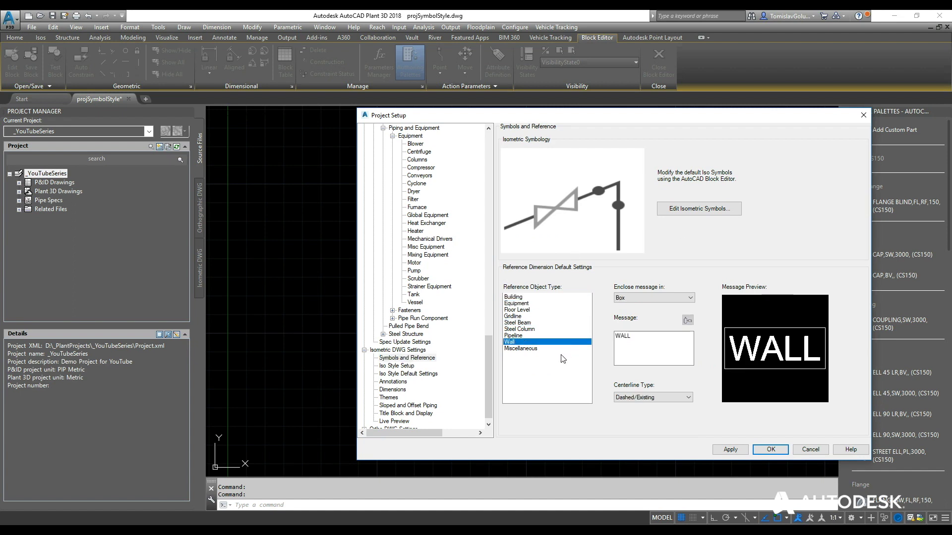
Check the available iso styles and review the setup and default settings of the Check_A2 style.
left_click(403, 366)
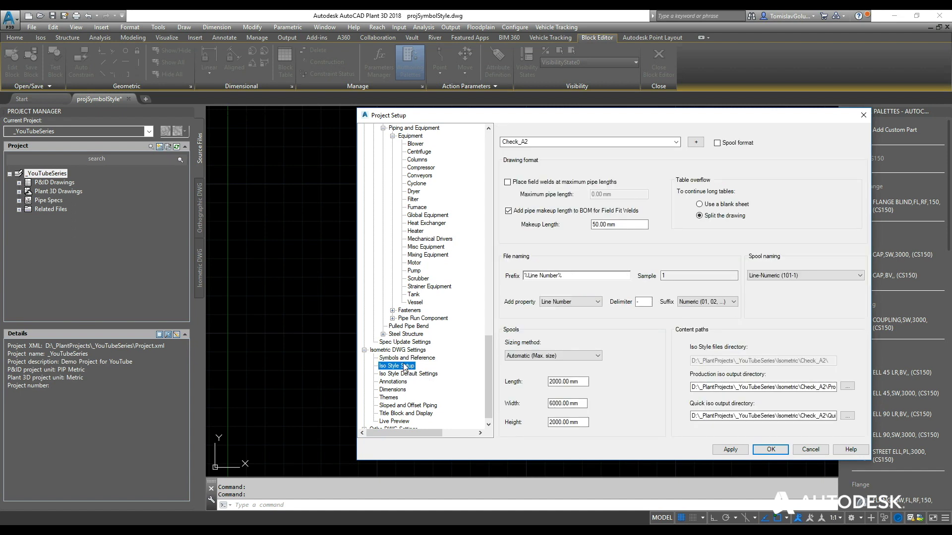
left_click(680, 141)
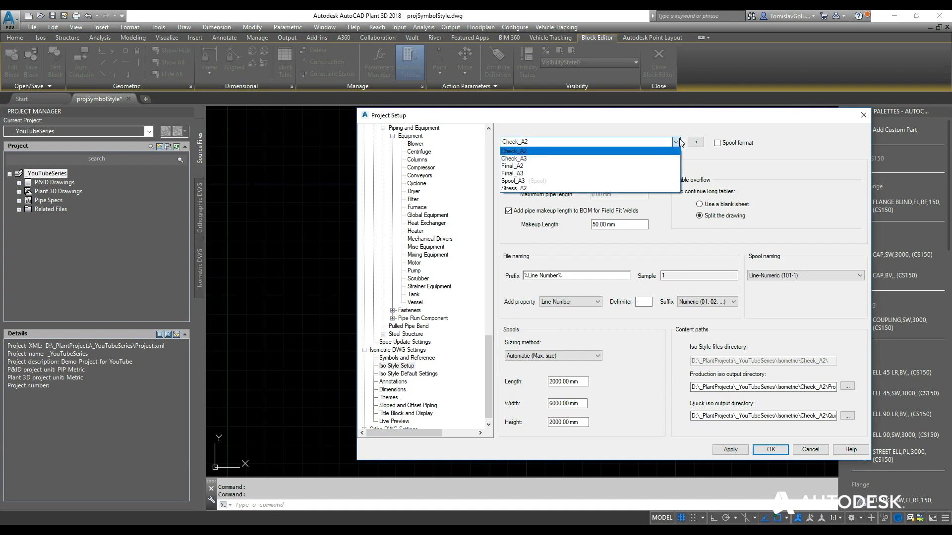
left_click(680, 142)
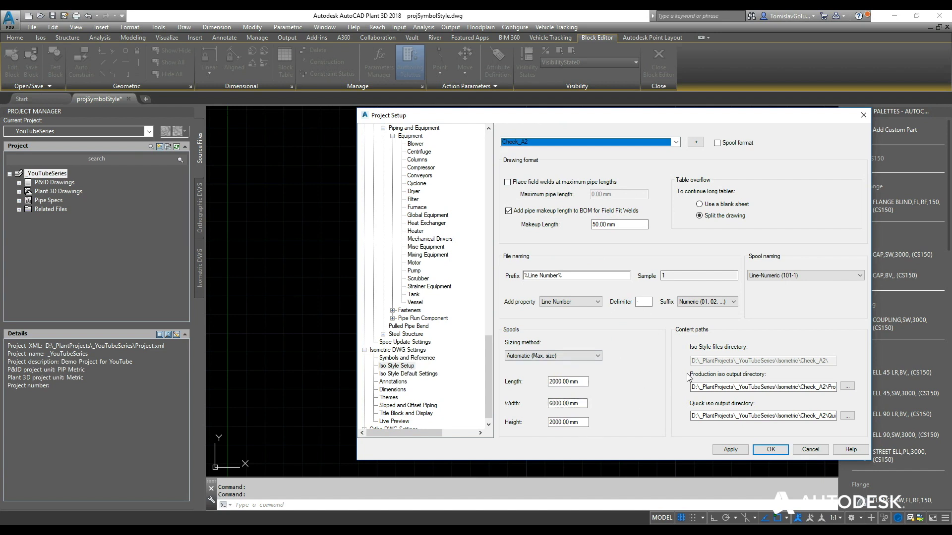
left_click(430, 374)
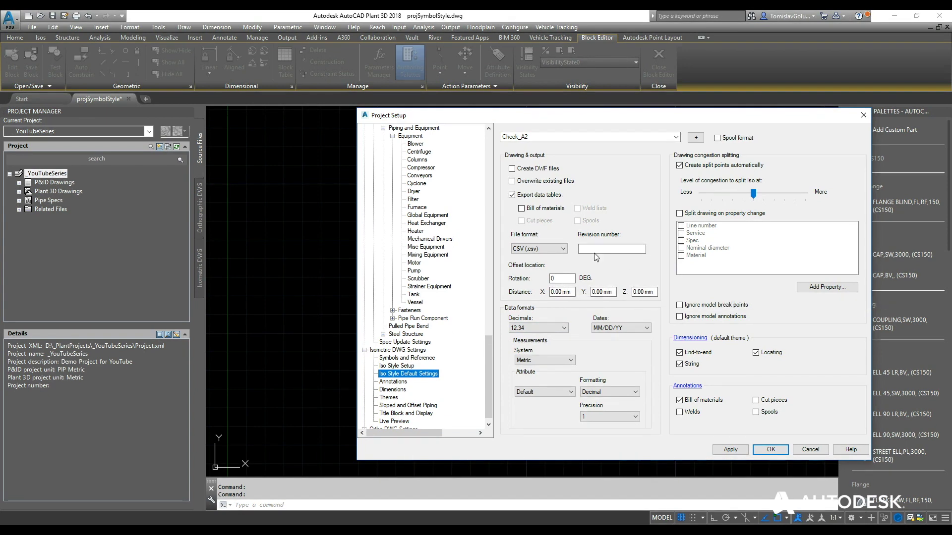
Review the annotation, dimension and theme settings of the Check_A2 iso style.
left_click(399, 382)
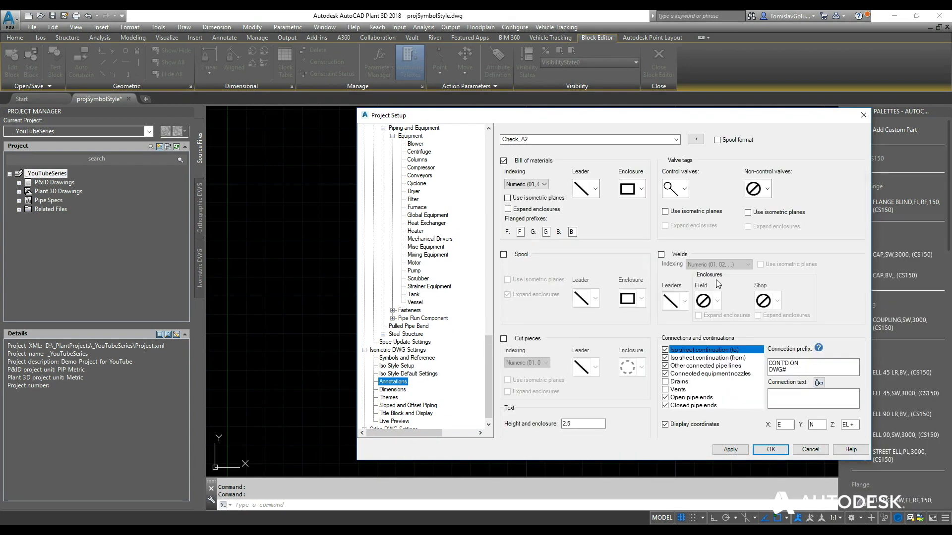
left_click(397, 391)
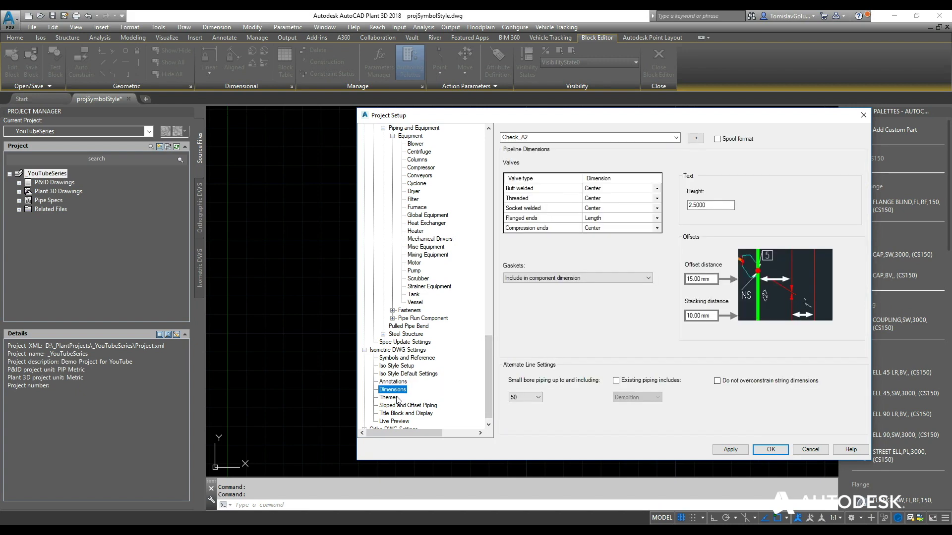
left_click(397, 398)
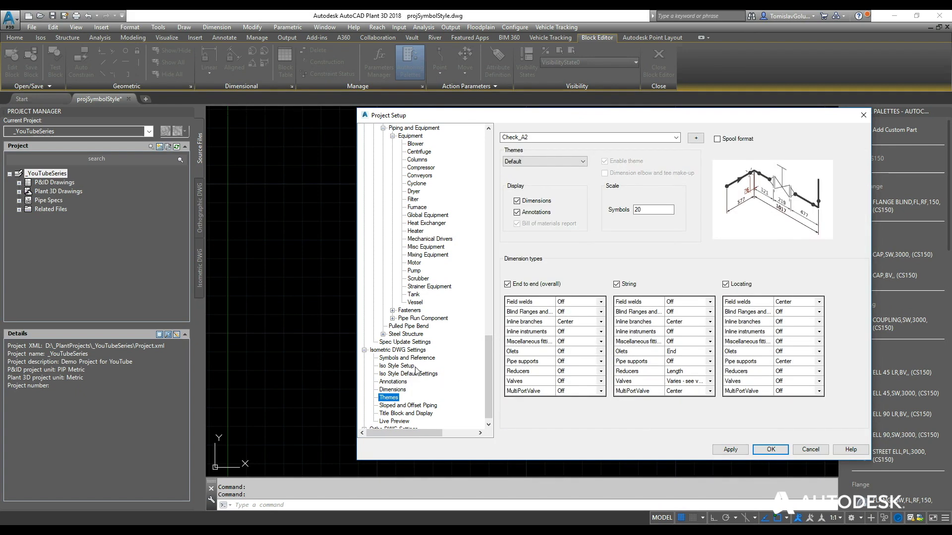
scroll(417, 371, "down", 1)
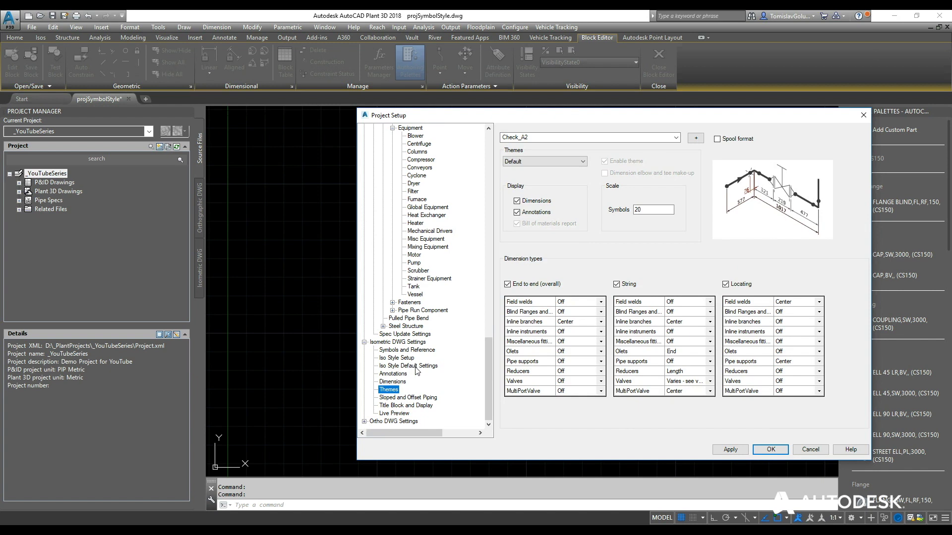
Inspect the Check_A2 isometric title block in its setup environment and return to the project setup.
left_click(418, 406)
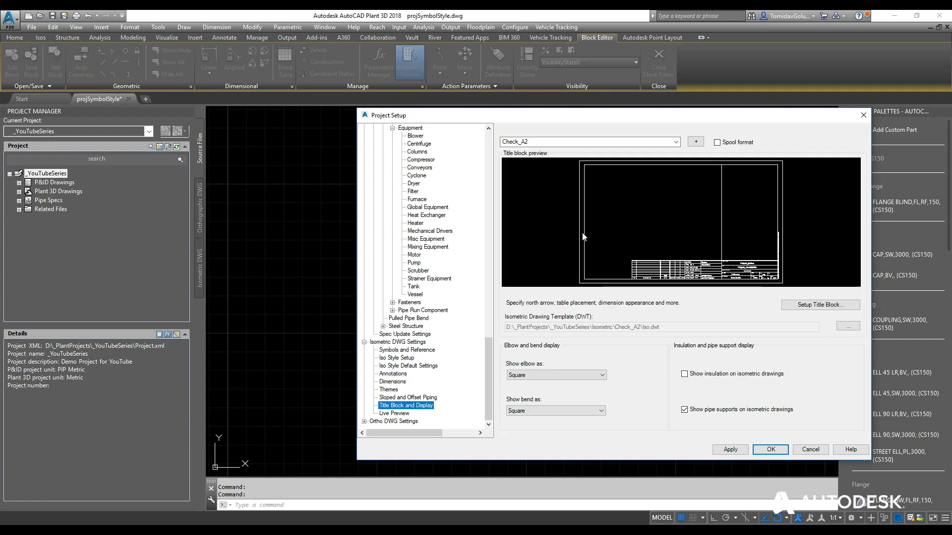
left_click(809, 307)
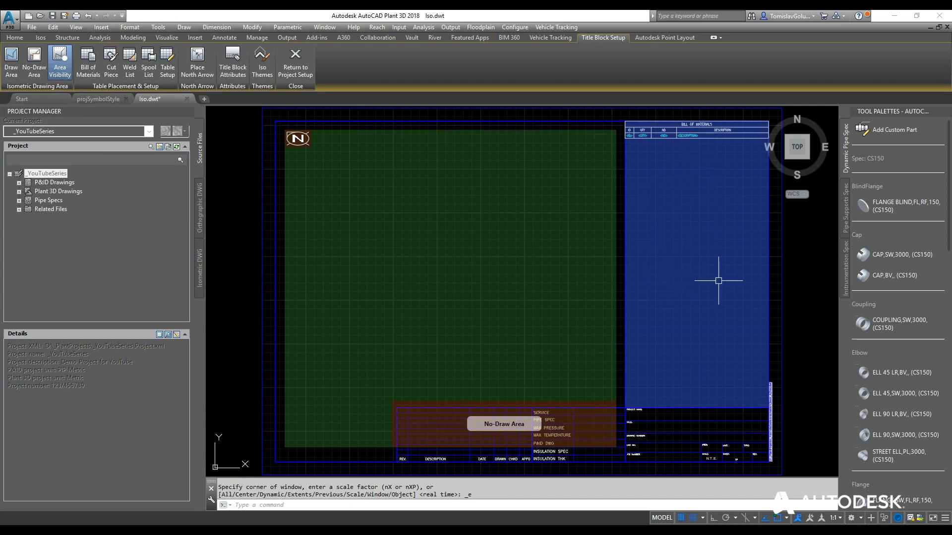
left_click(300, 70)
left_click(483, 277)
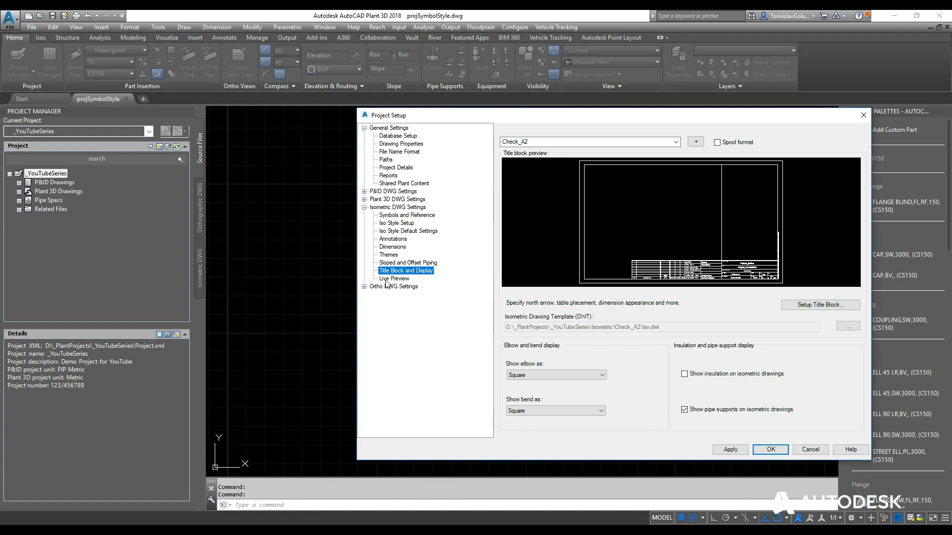
Open the ortho drawing title block for setup and examine its layer and default style settings for ortho generation.
left_click(363, 287)
left_click(407, 294)
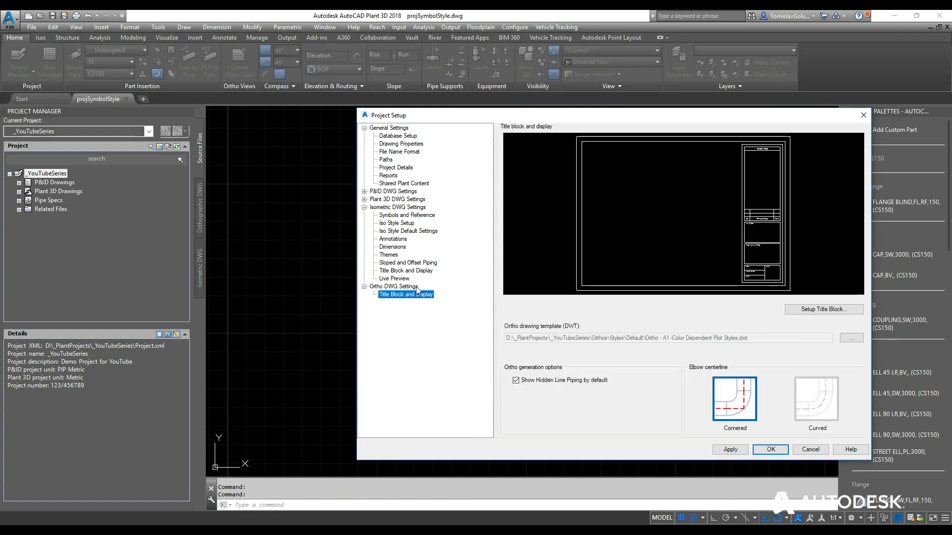
left_click(802, 309)
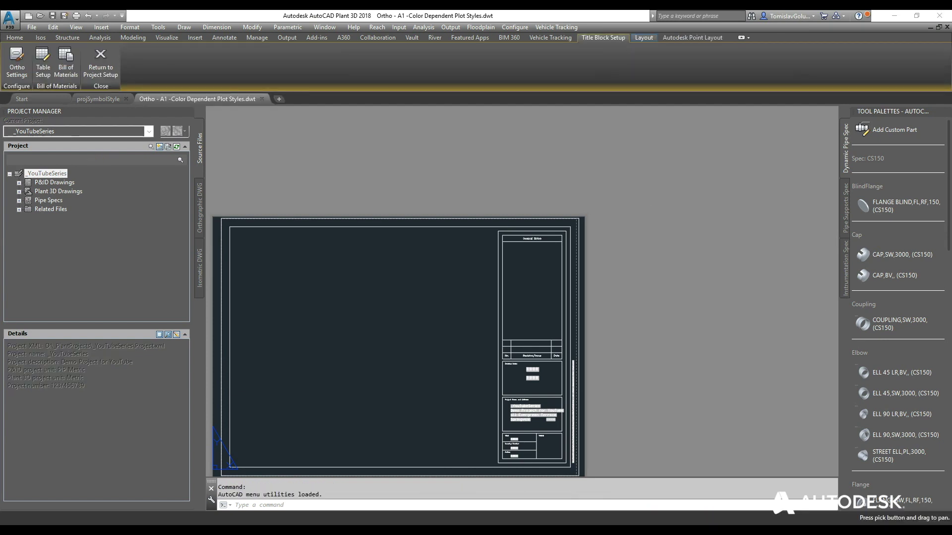
middle_click(641, 203)
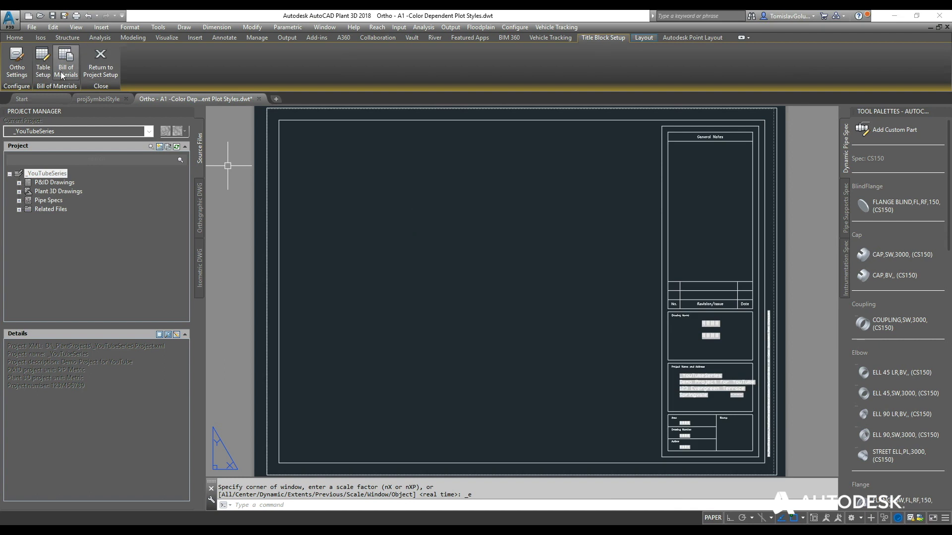
left_click(17, 62)
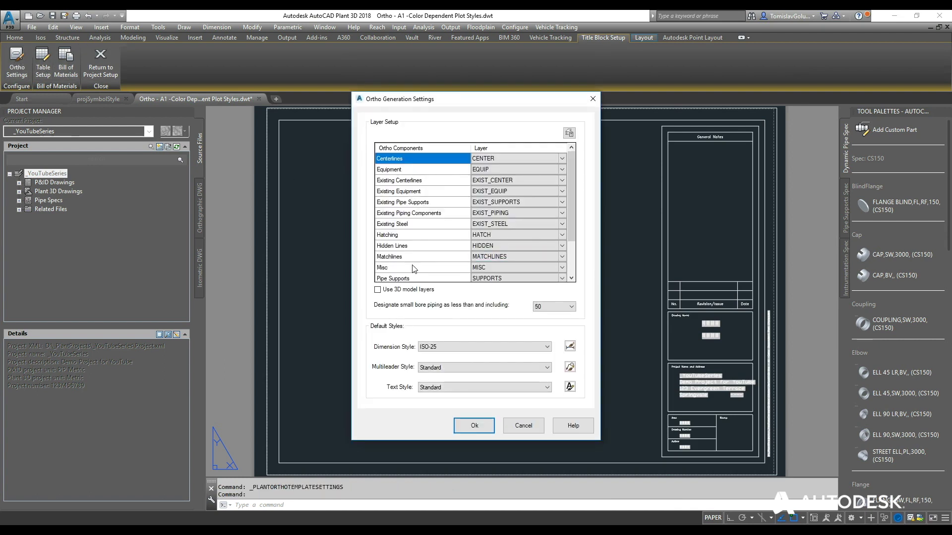
left_click(522, 425)
Leave the ortho title block setup, discarding its changes, and accept the project setup.
left_click(101, 62)
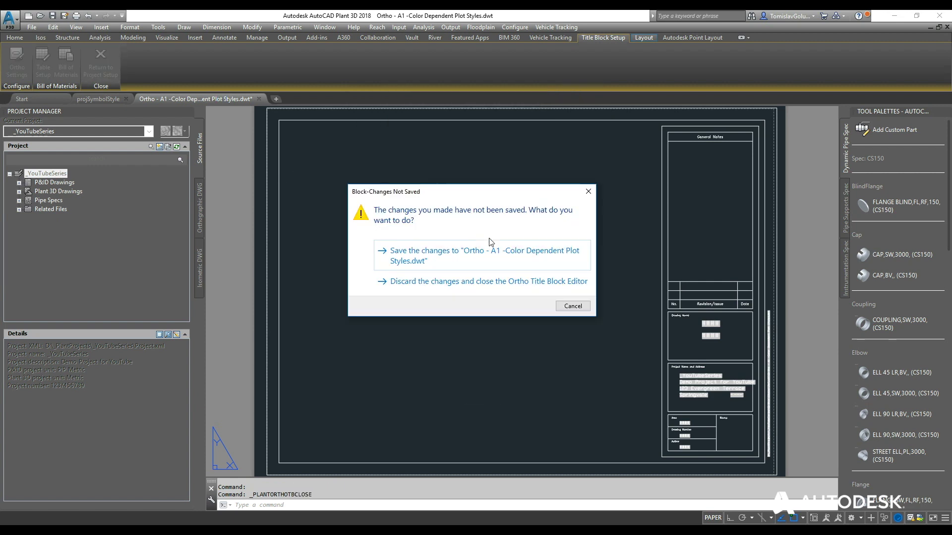
left_click(496, 283)
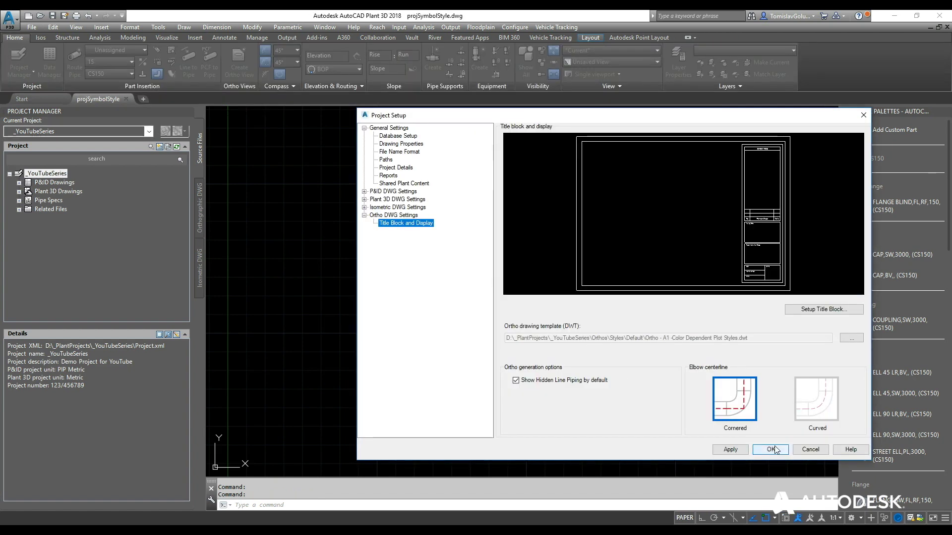
left_click(771, 450)
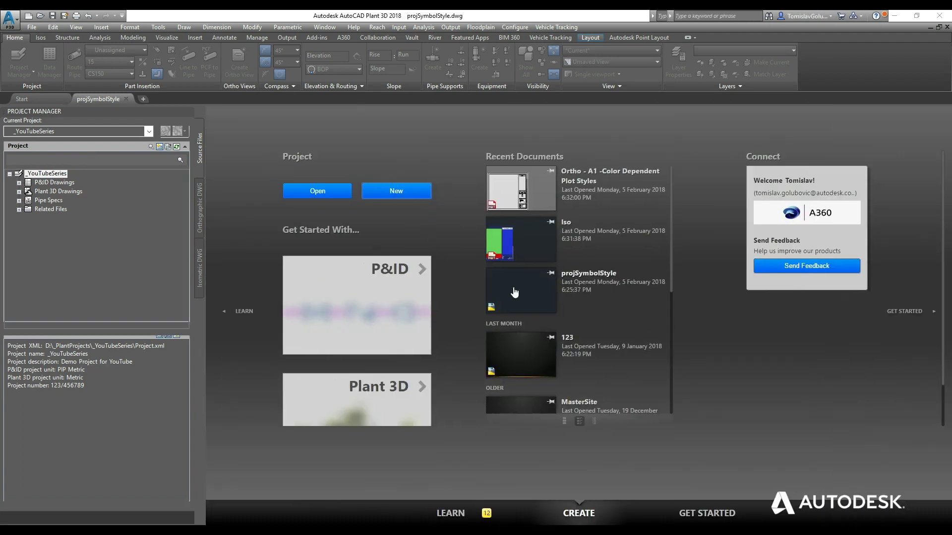
Look through the _YouTubeSeries project tree, checking the commands available for P&ID Drawings and the project's details.
left_click(62, 191)
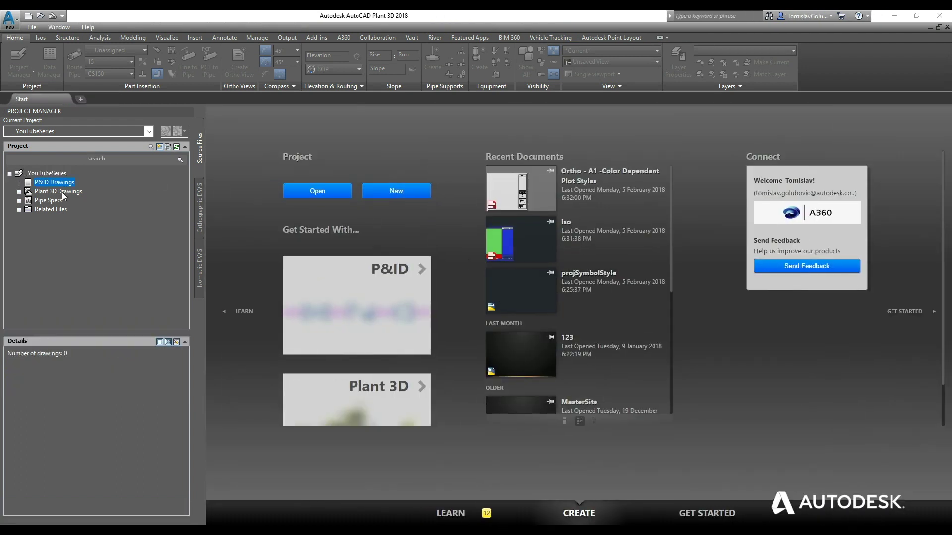
left_click(56, 211)
right_click(55, 184)
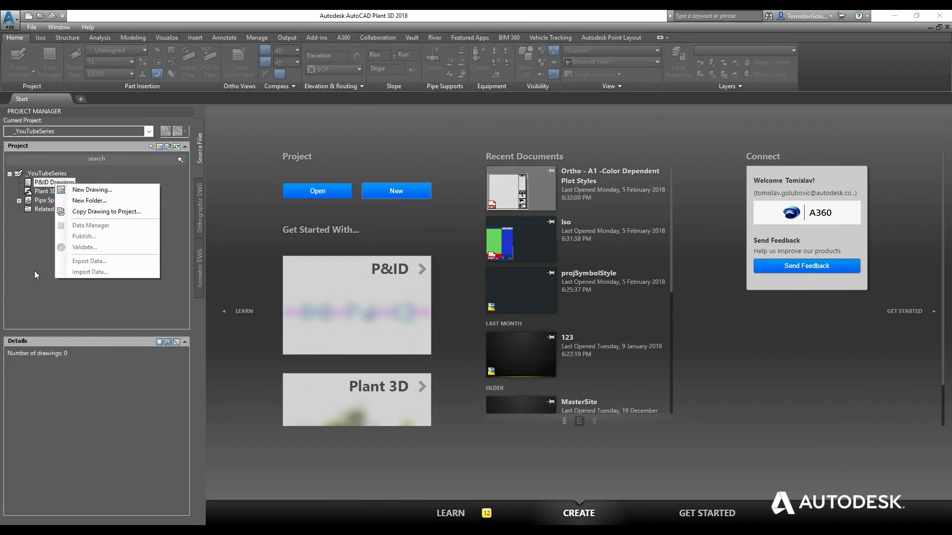
left_click(36, 275)
right_click(58, 186)
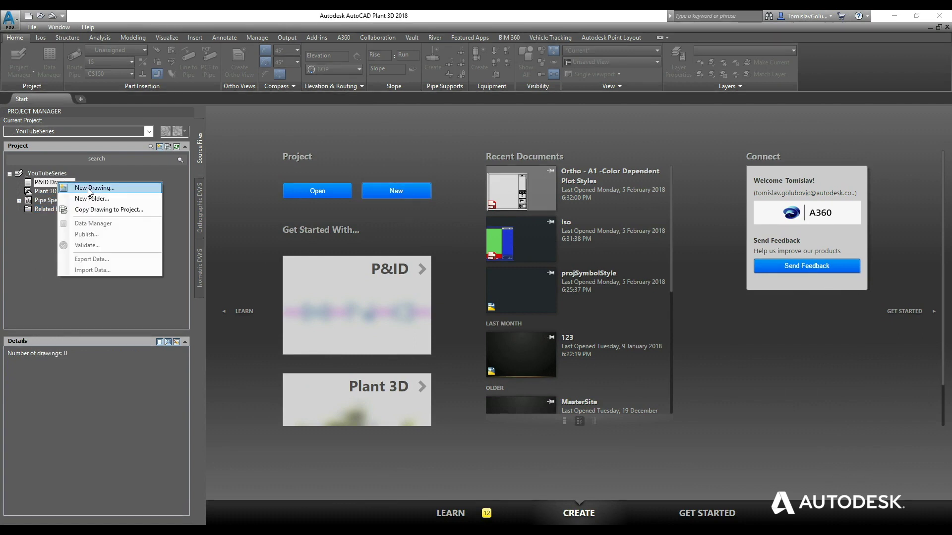
left_click(41, 249)
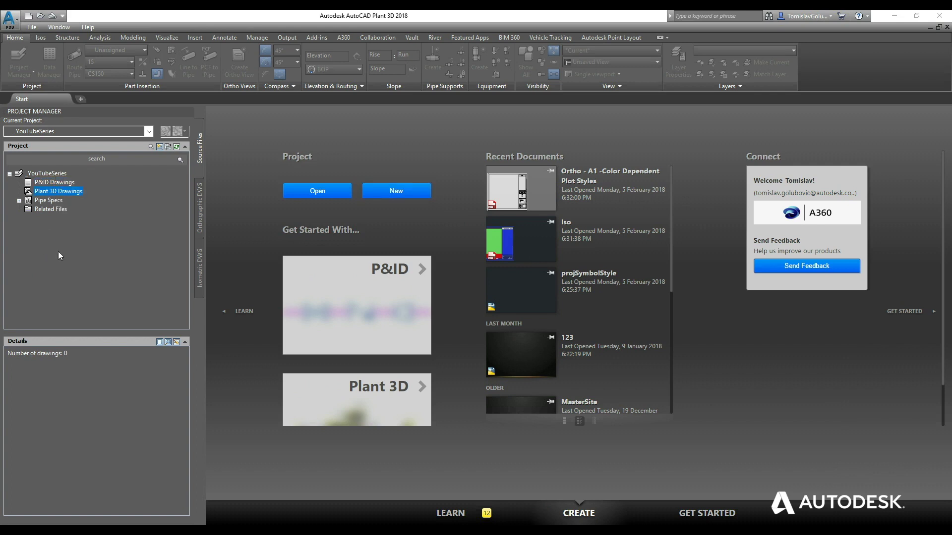
left_click(59, 174)
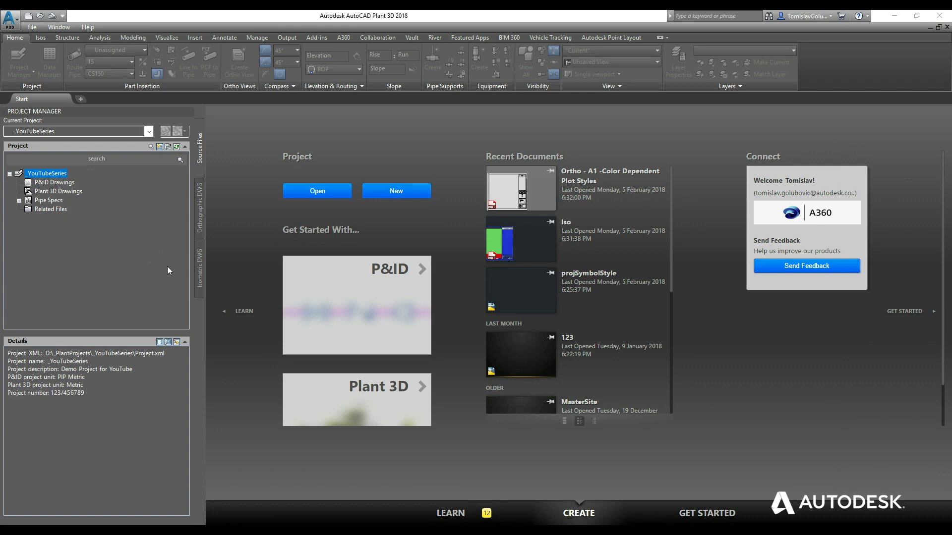